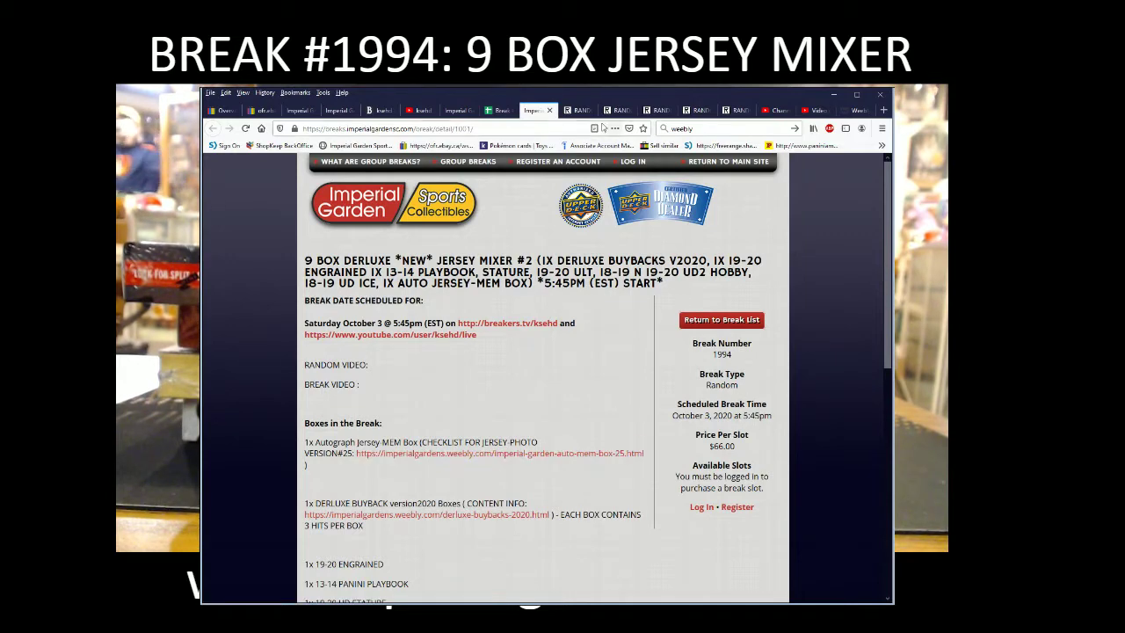
Switch from the break #1994 page to the RANDOM.ORG List Randomizer results
click(573, 110)
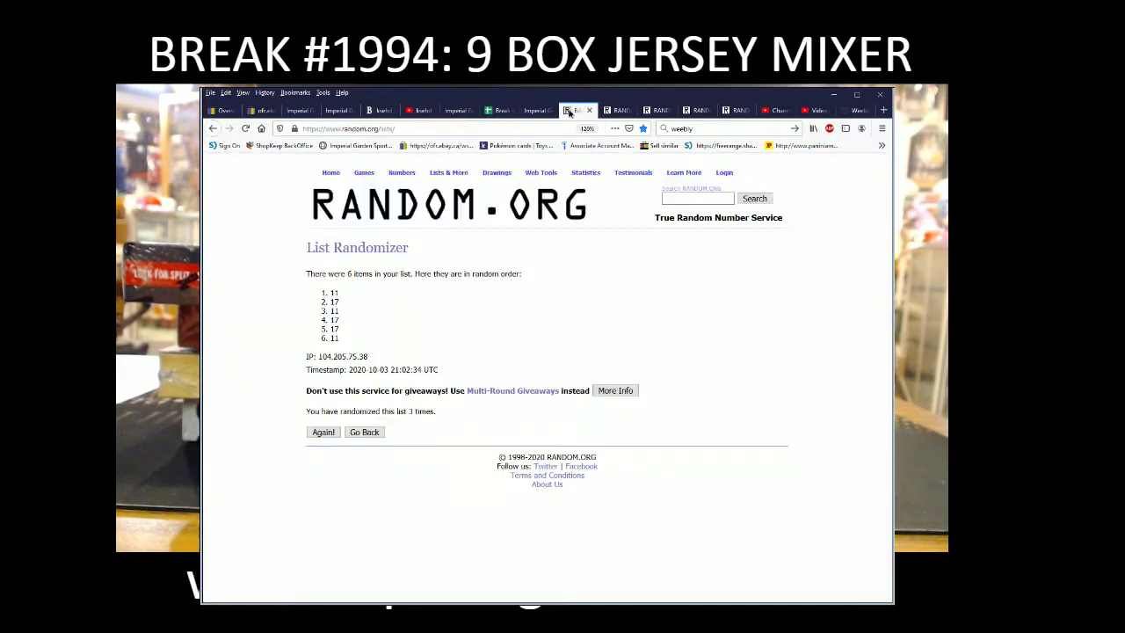
Re-randomize the 59-number list until it shows 3 randomizations, now starting 77, 78, 95, 6, 55
click(618, 110)
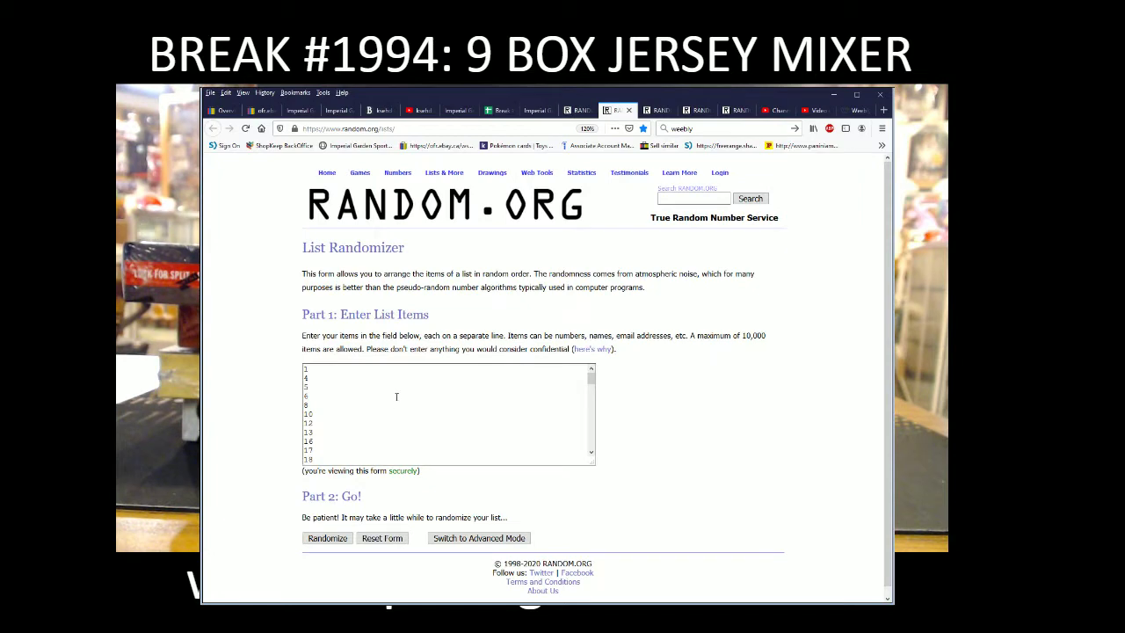
scroll(395, 413, down, 1)
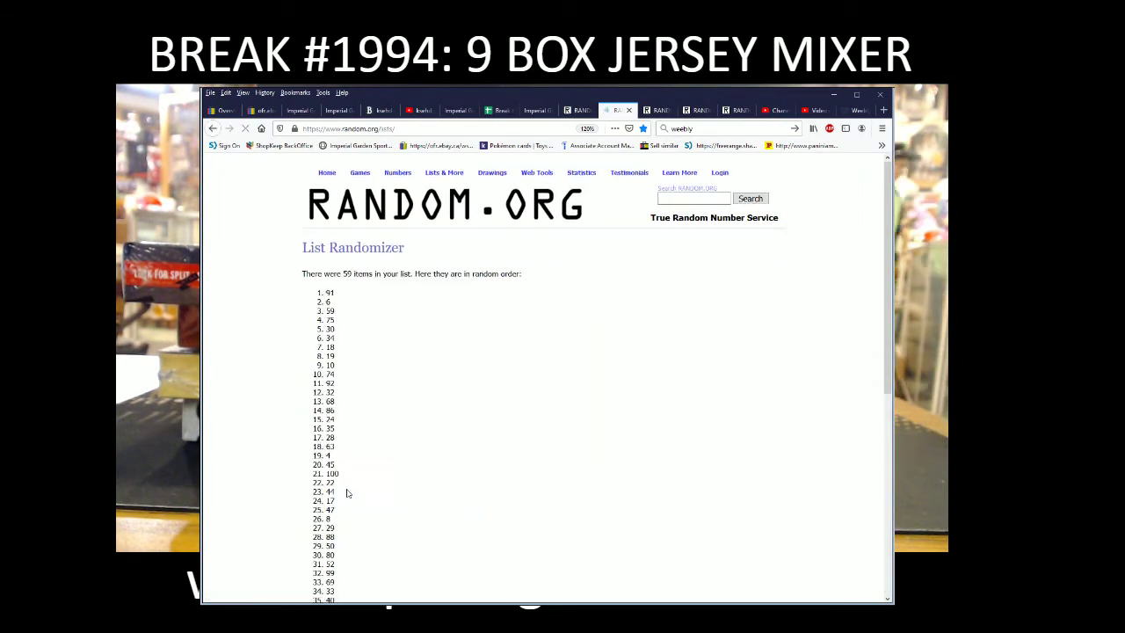
scroll(338, 518, down, 7)
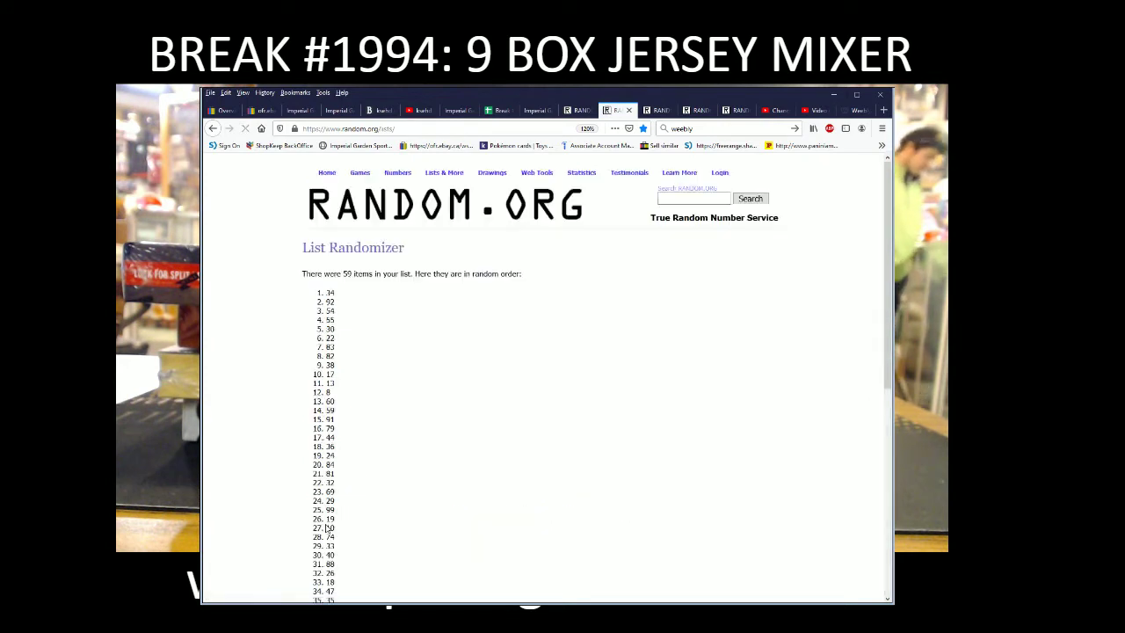
scroll(322, 531, down, 8)
click(319, 530)
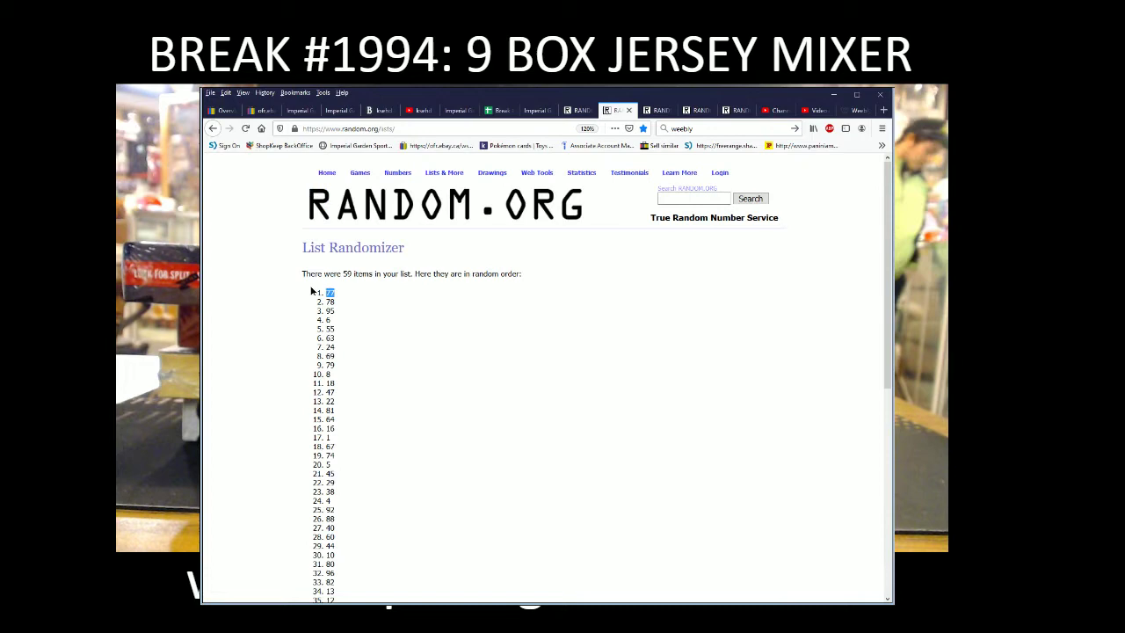
scroll(369, 316, down, 8)
drag(430, 510, 394, 510)
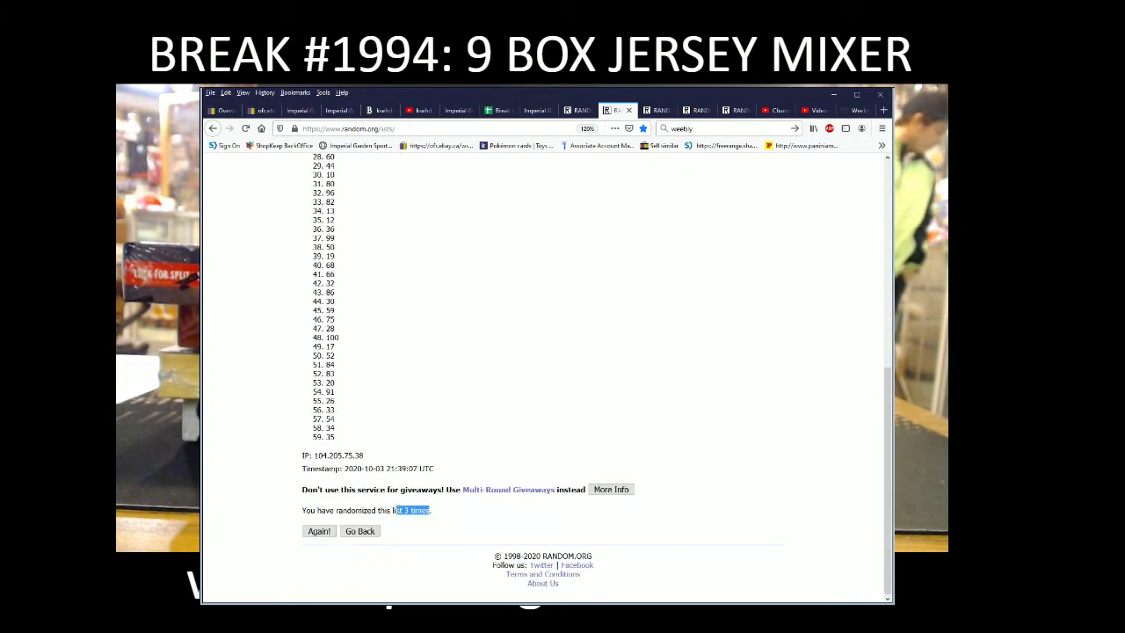
scroll(455, 420, up, 8)
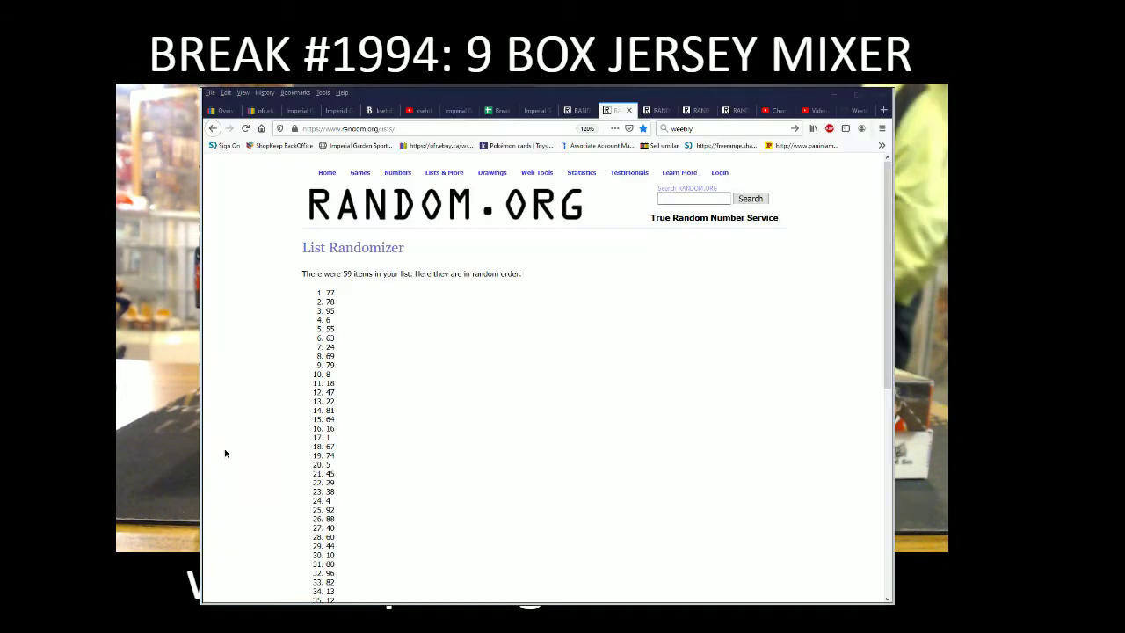
Bring up the Dice Roller tab showing two dice rolled 1 and 5, total 6
key(ctrl+Tab)
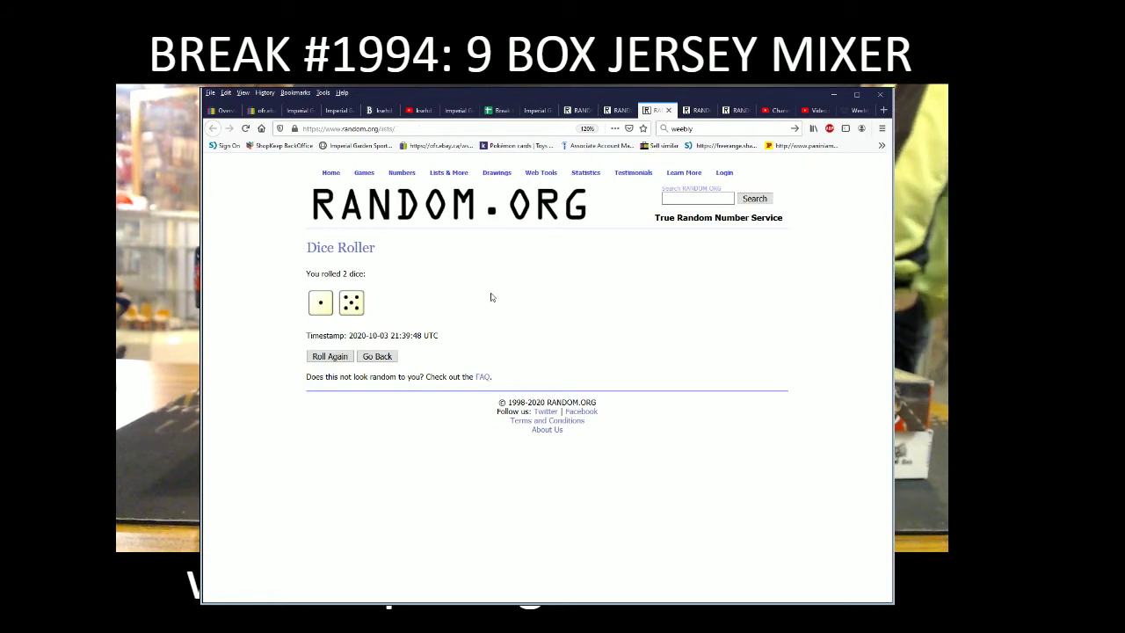
Shuffle the 31 participant slots to 6 randomizations and select the whole result list
key(ctrl+Tab)
scroll(479, 403, down, 7)
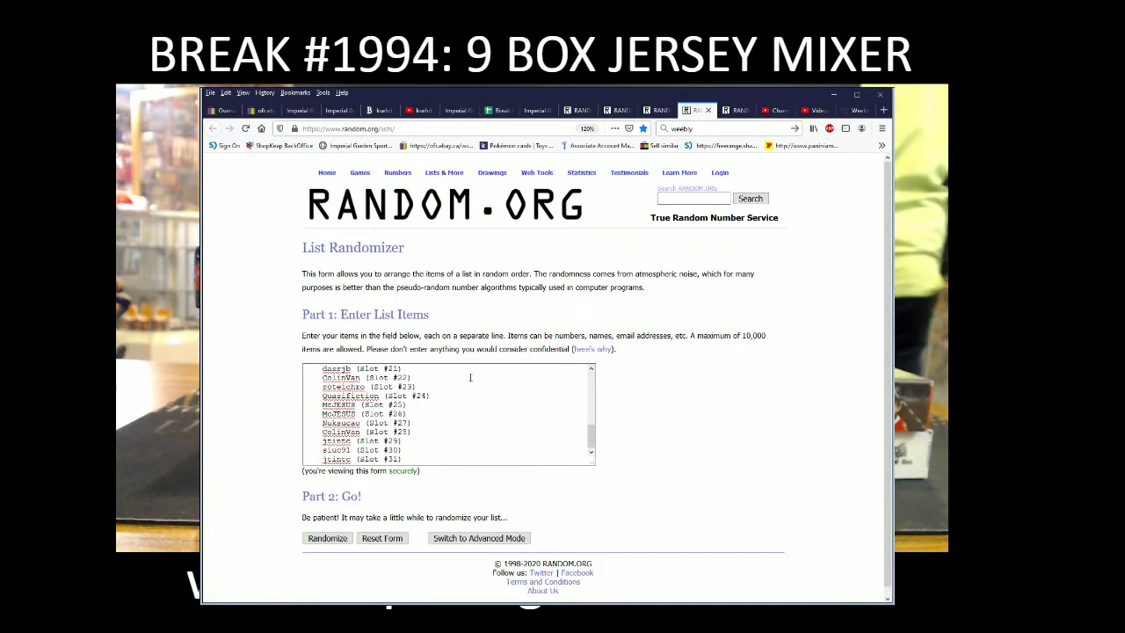
click(341, 536)
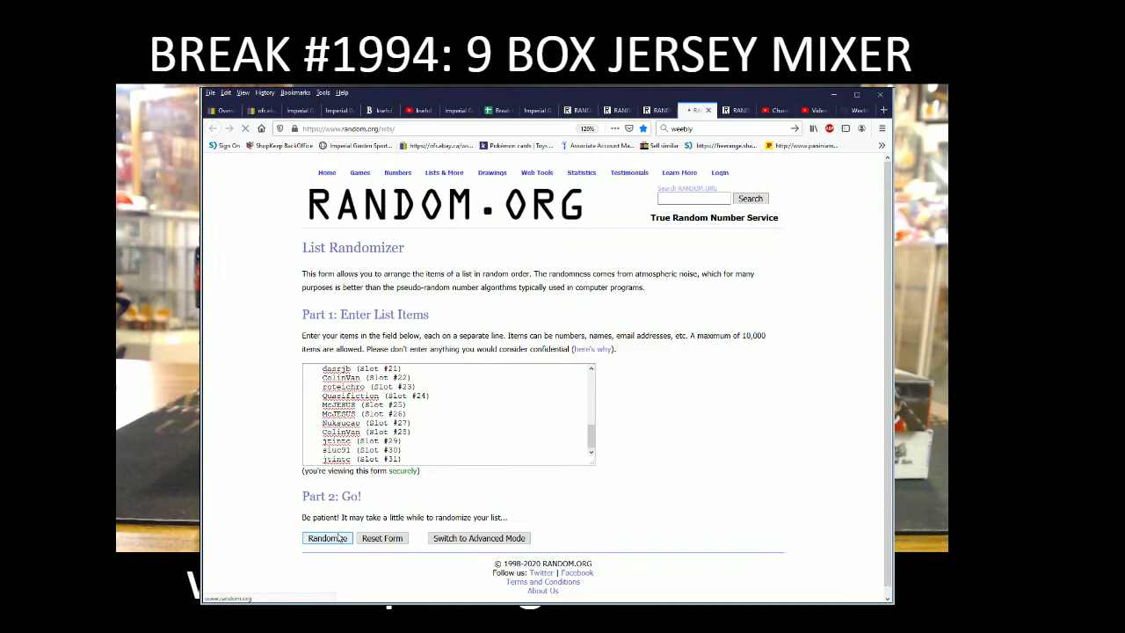
scroll(325, 536, down, 2)
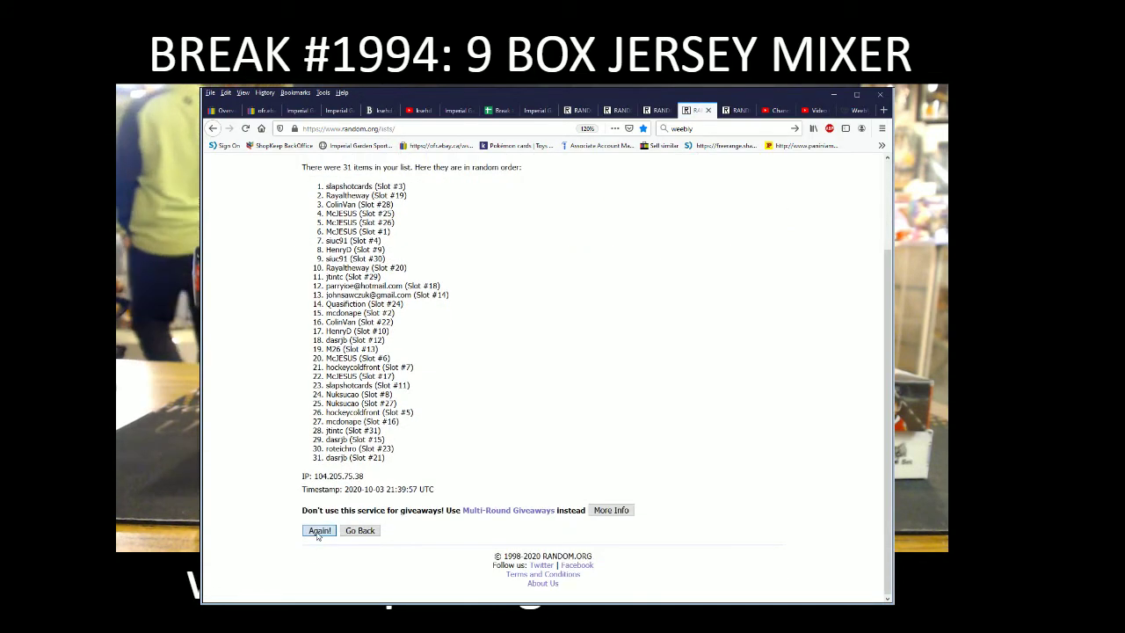
scroll(318, 538, down, 3)
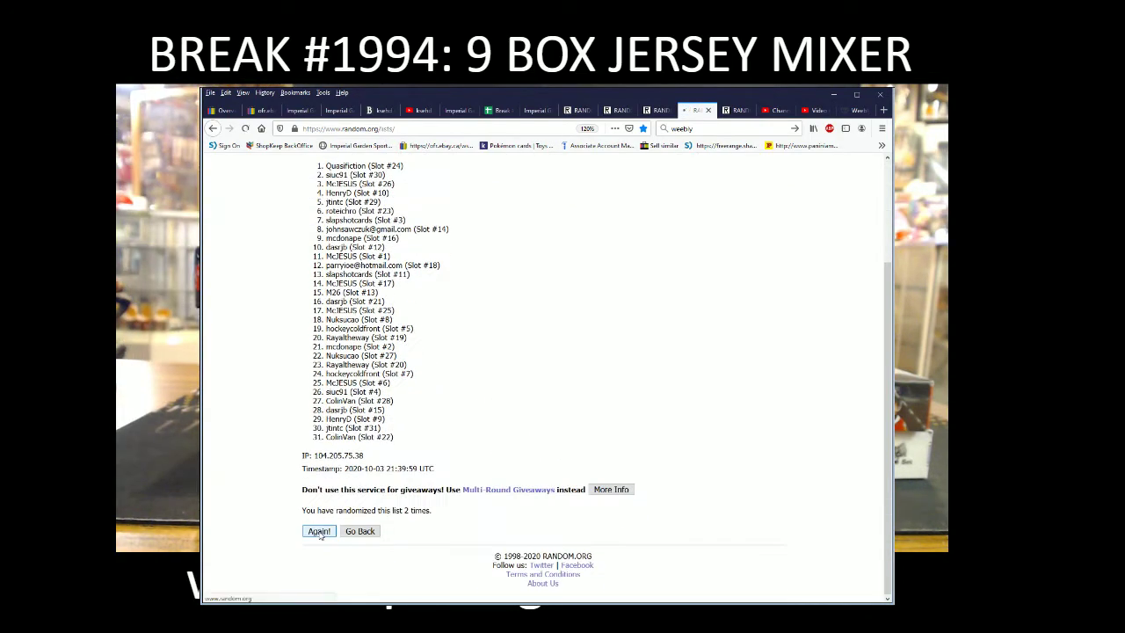
scroll(320, 537, down, 3)
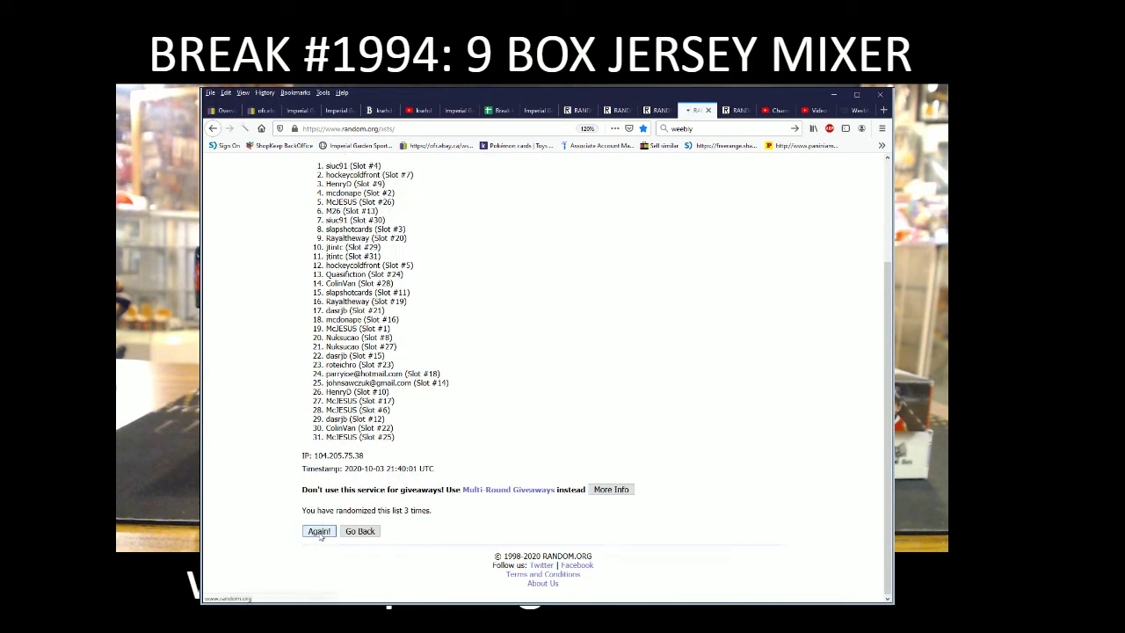
scroll(320, 538, down, 3)
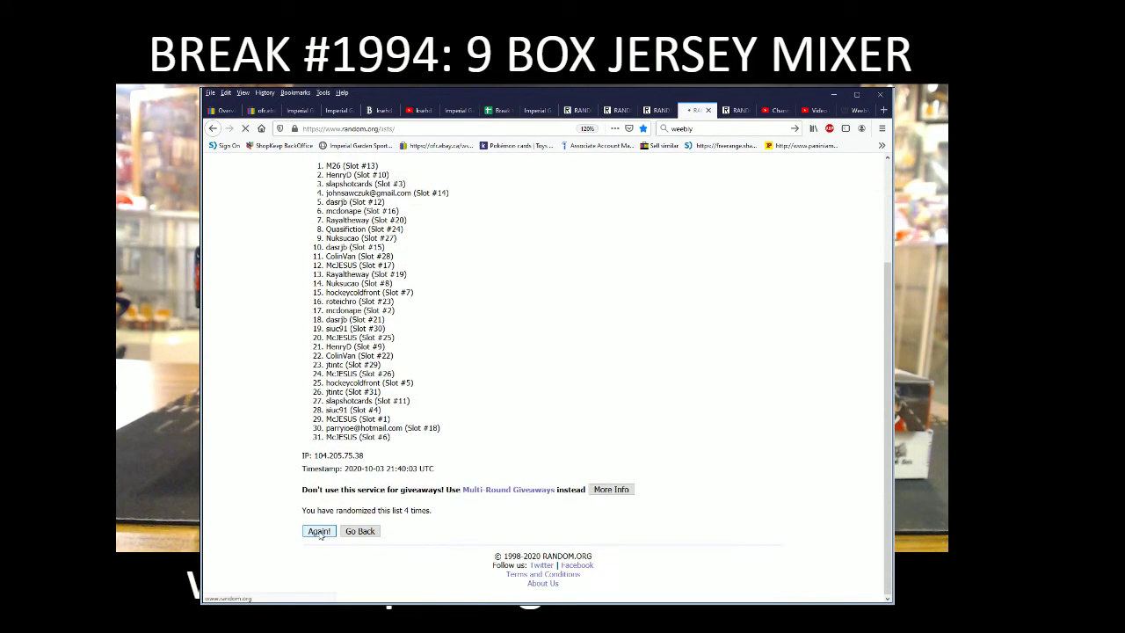
scroll(321, 534, down, 3)
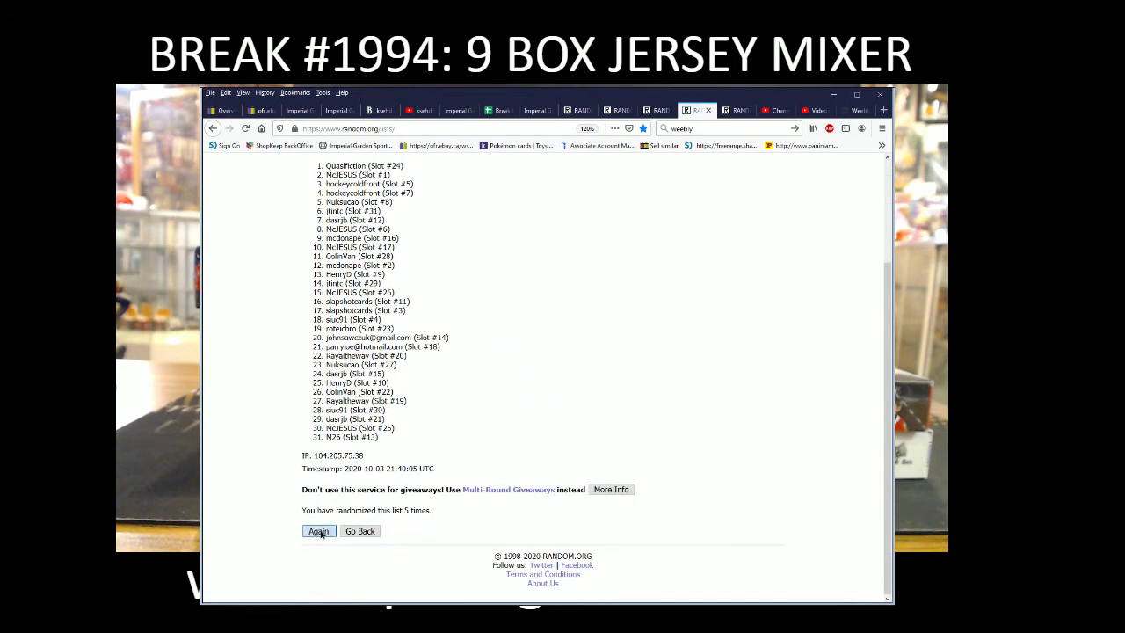
scroll(305, 348, down, 2)
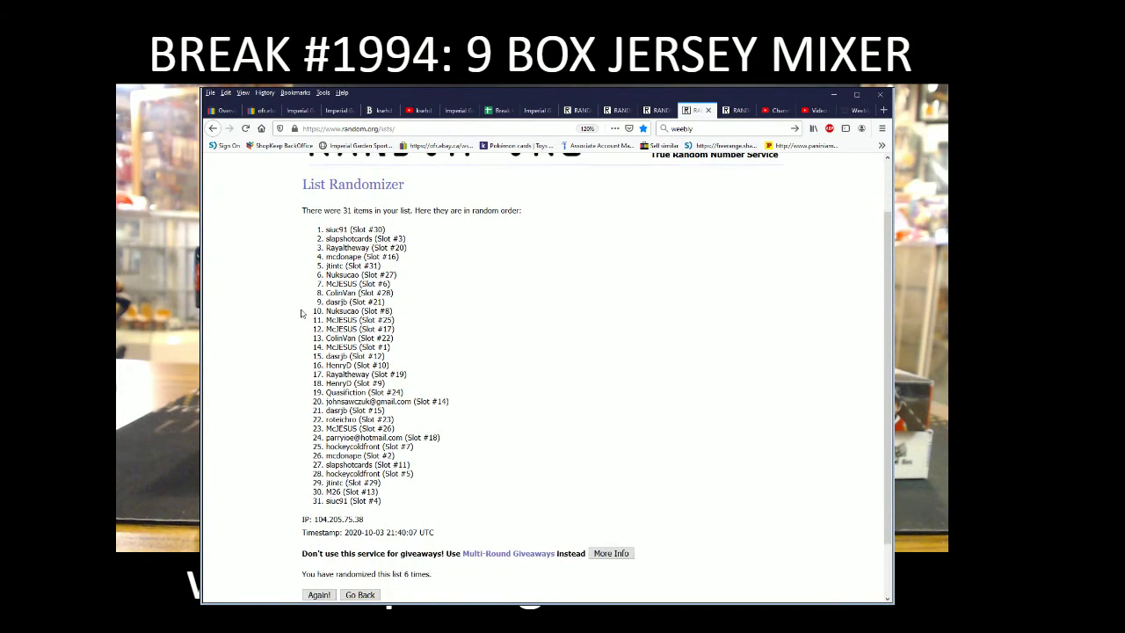
drag(326, 227, 413, 484)
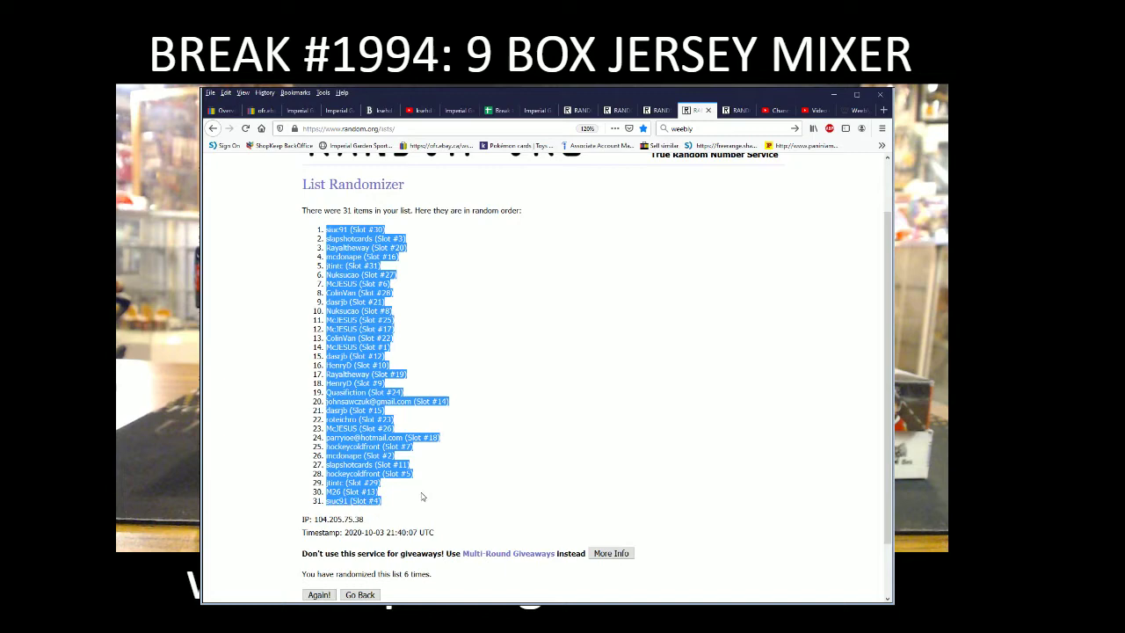
Paste the shuffled participant slots into column A of the break #1994 spreadsheet
scroll(425, 487, down, 2)
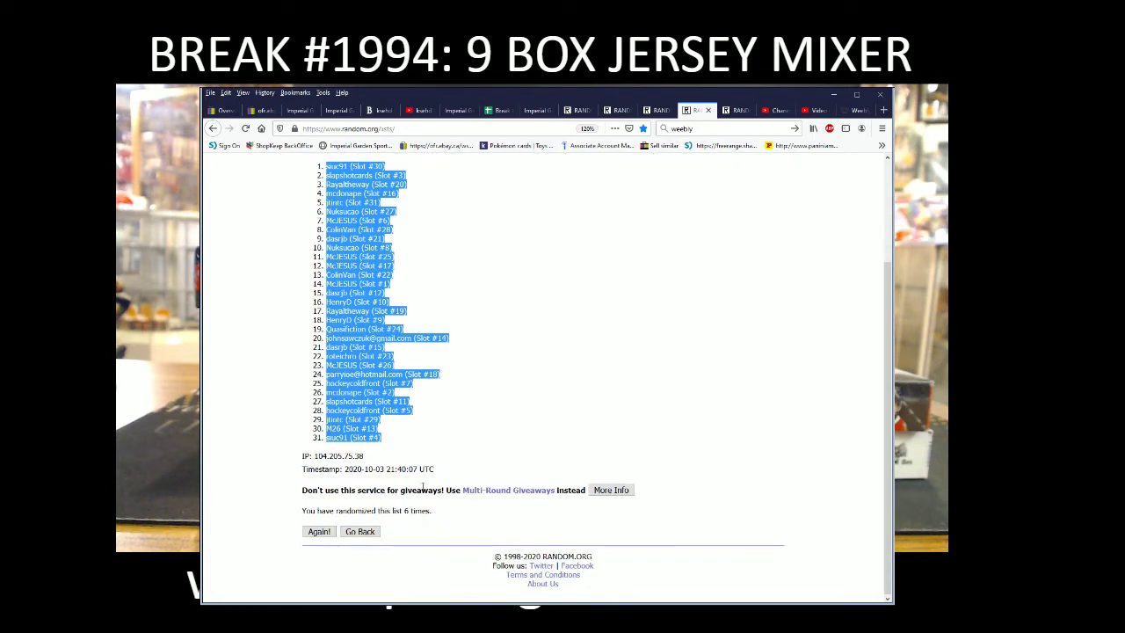
click(494, 110)
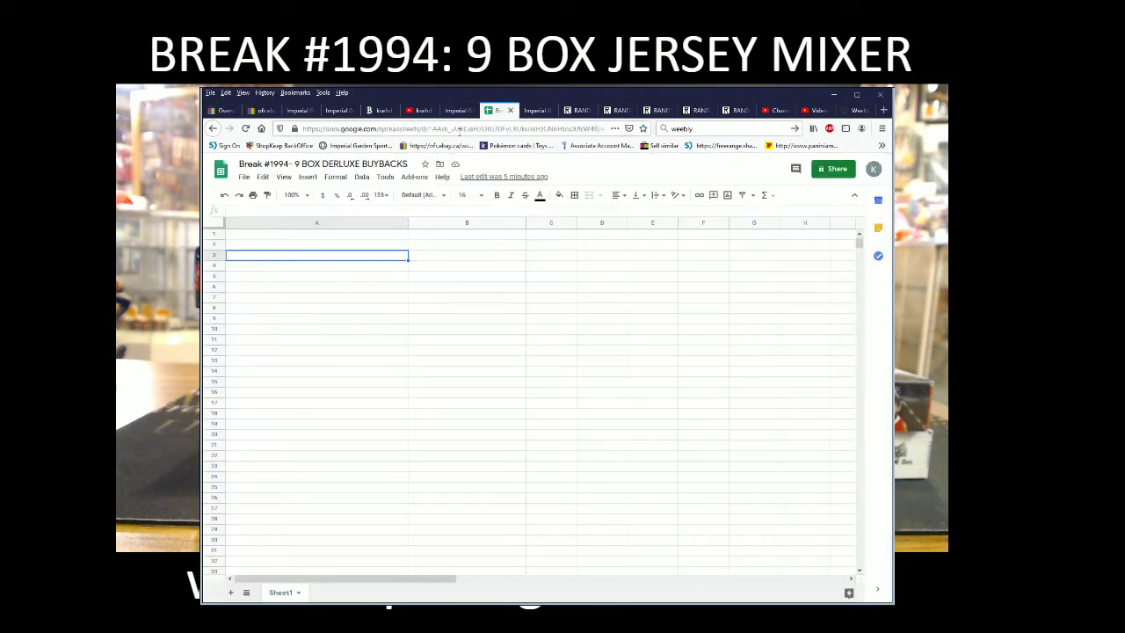
click(319, 224)
key(ctrl+v)
click(310, 242)
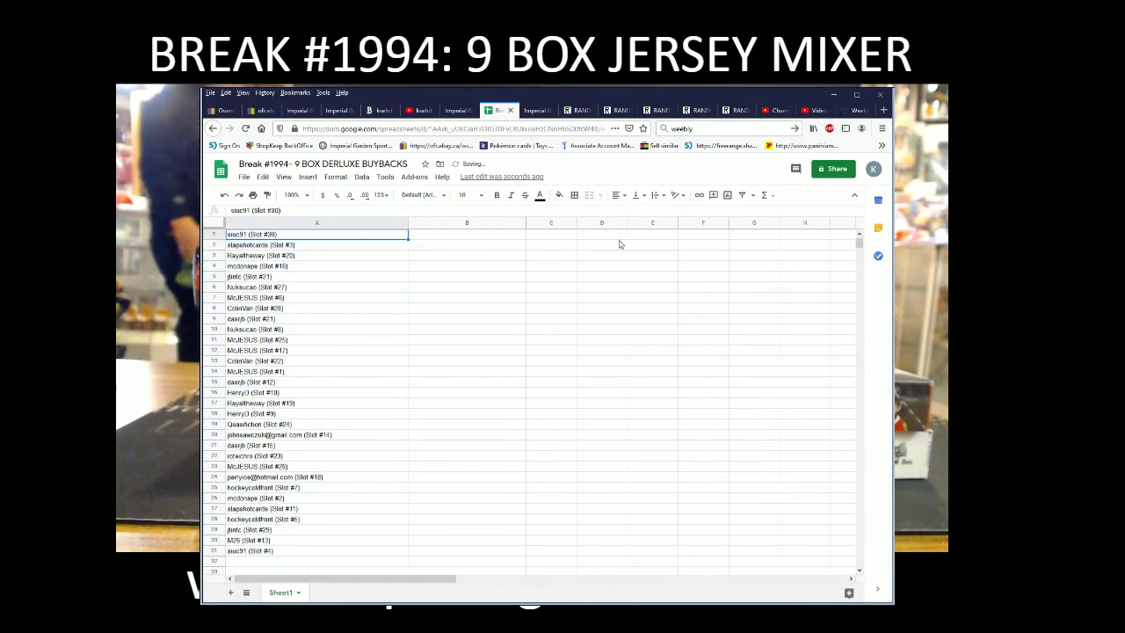
click(655, 109)
Bring up the 31-team NHL list and shuffle it several times
key(ctrl+Tab)
key(ctrl+Tab)
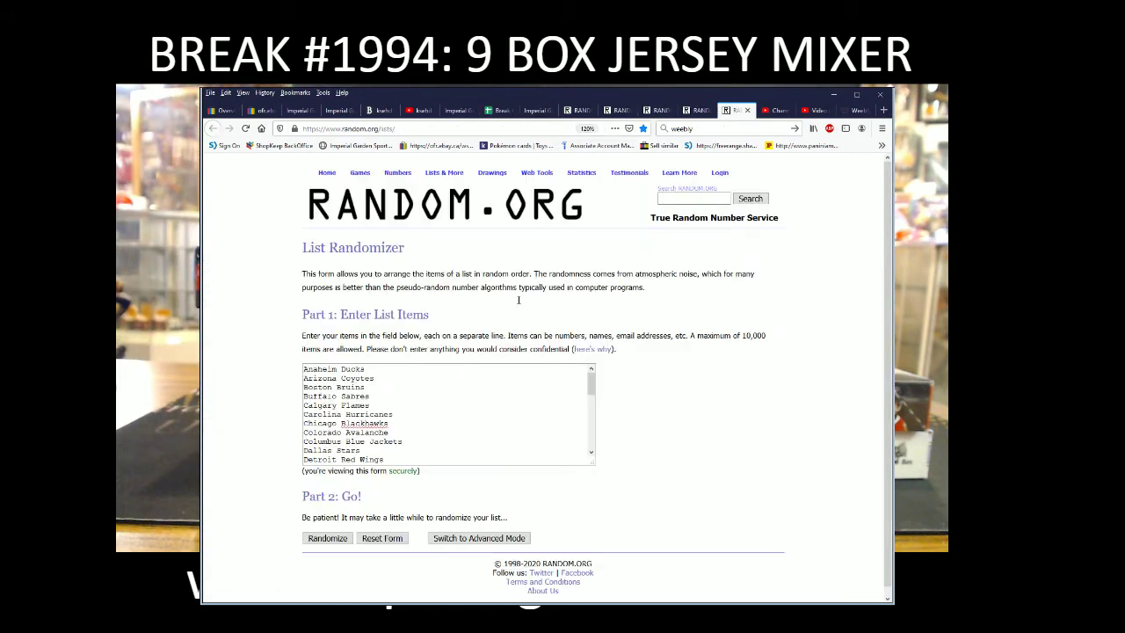
scroll(427, 444, down, 7)
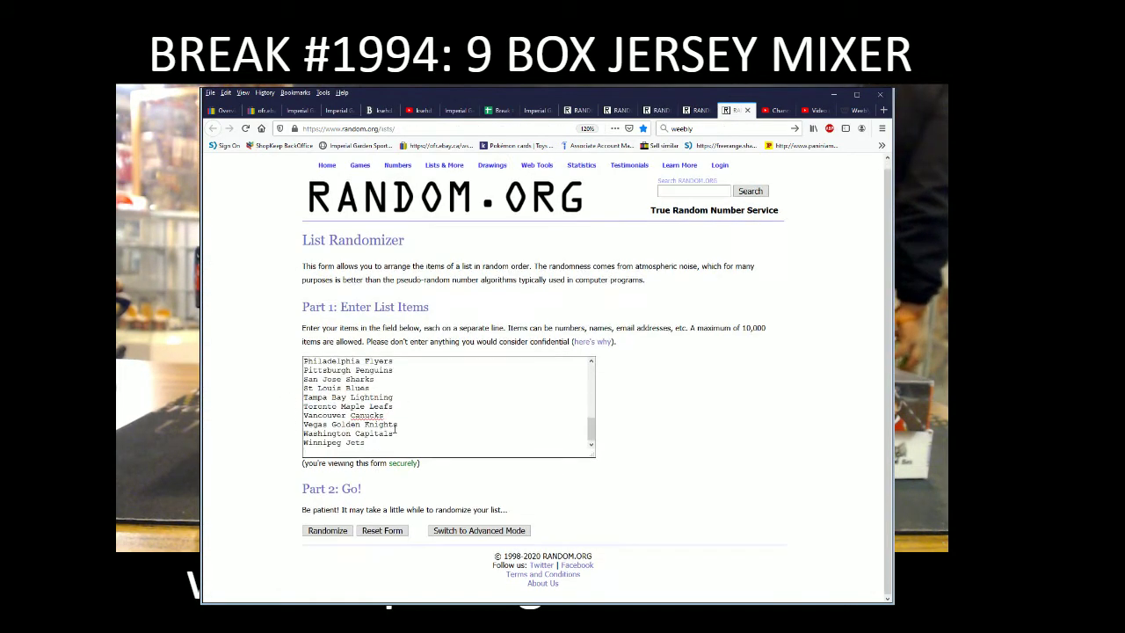
click(326, 529)
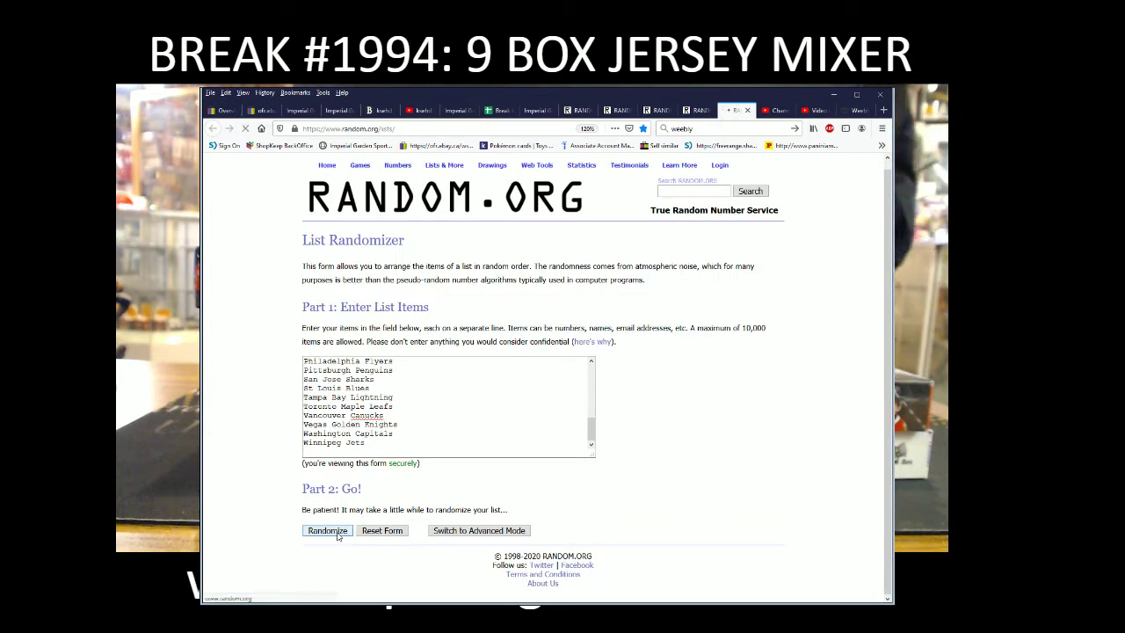
scroll(325, 461, down, 1)
click(320, 530)
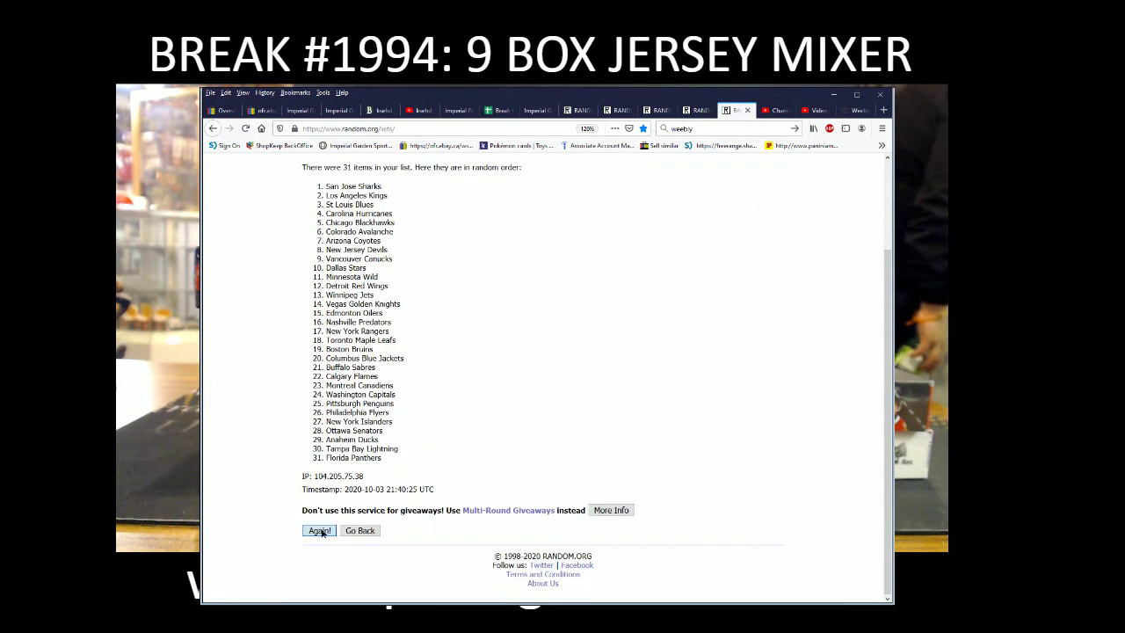
scroll(321, 532, down, 3)
click(320, 530)
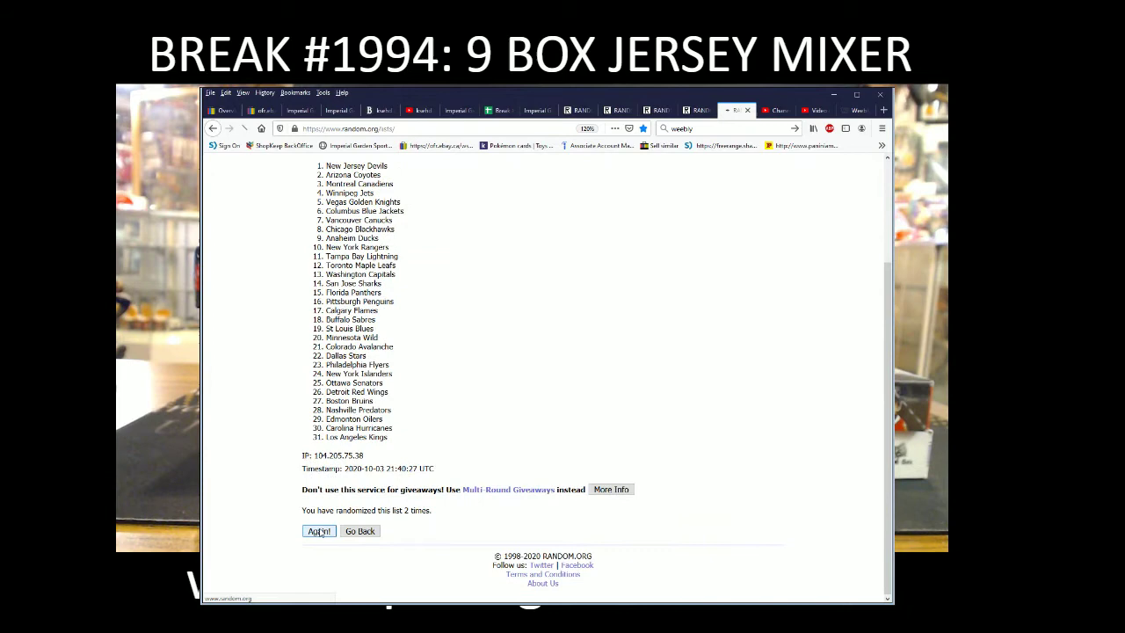
Shuffle the teams a sixth time, opening with Calgary Flames, and copy all 31 names
scroll(319, 533, down, 3)
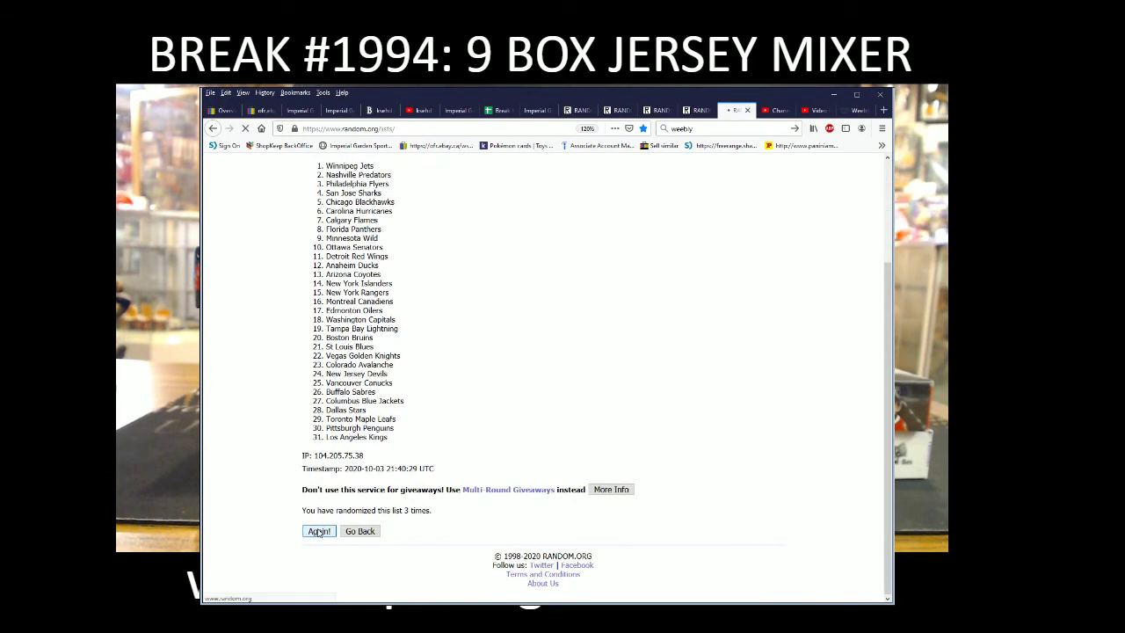
scroll(319, 533, down, 3)
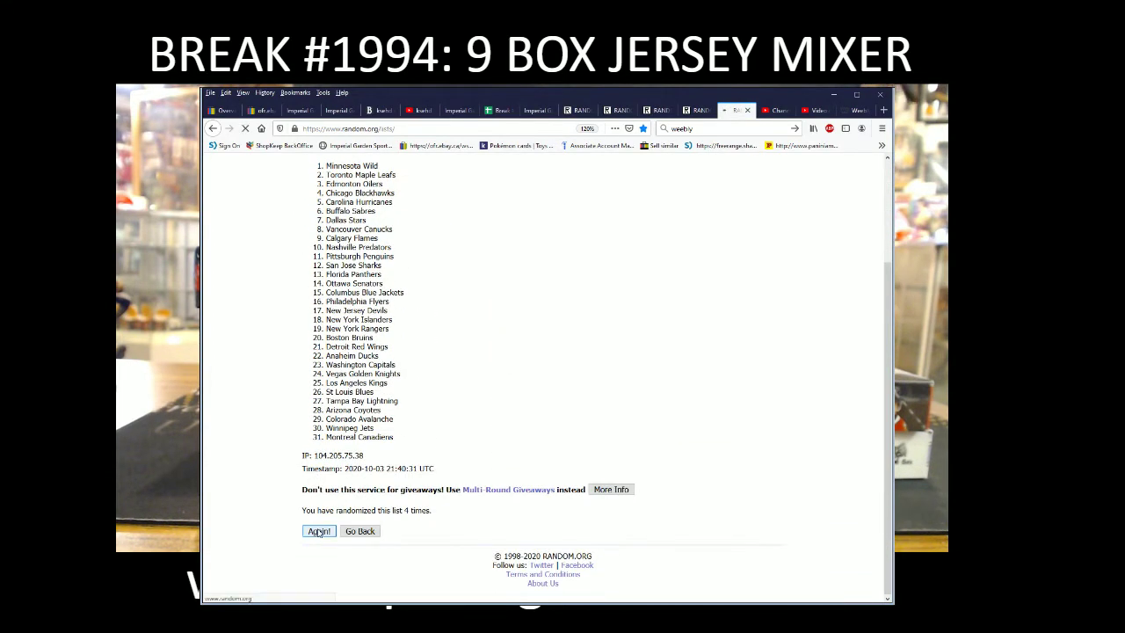
scroll(319, 532, down, 3)
click(319, 531)
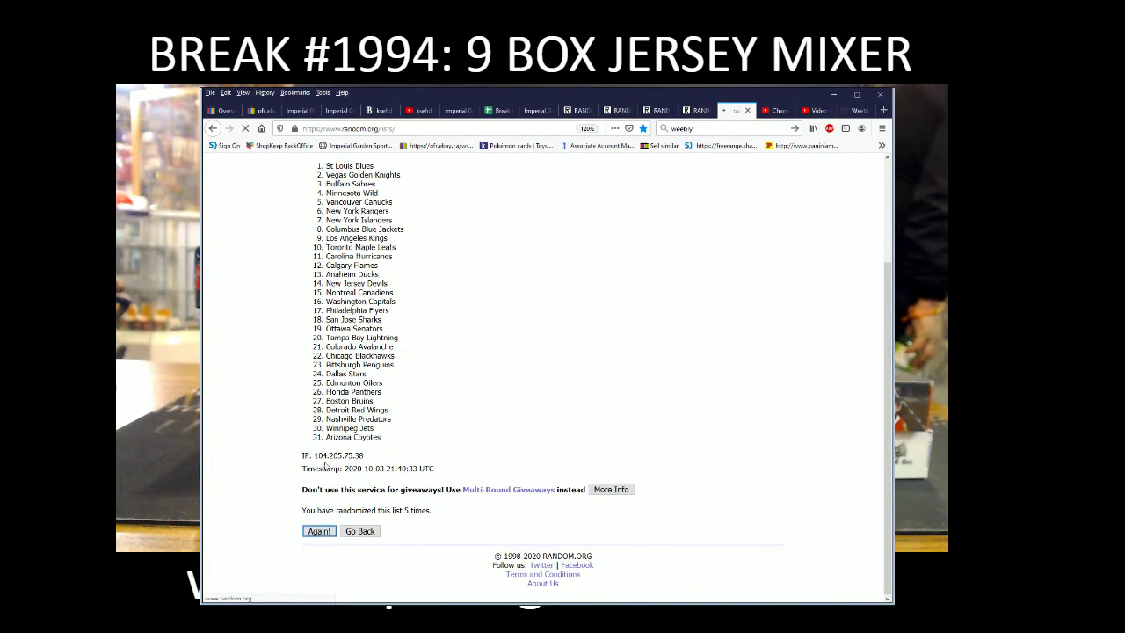
scroll(325, 234, down, 2)
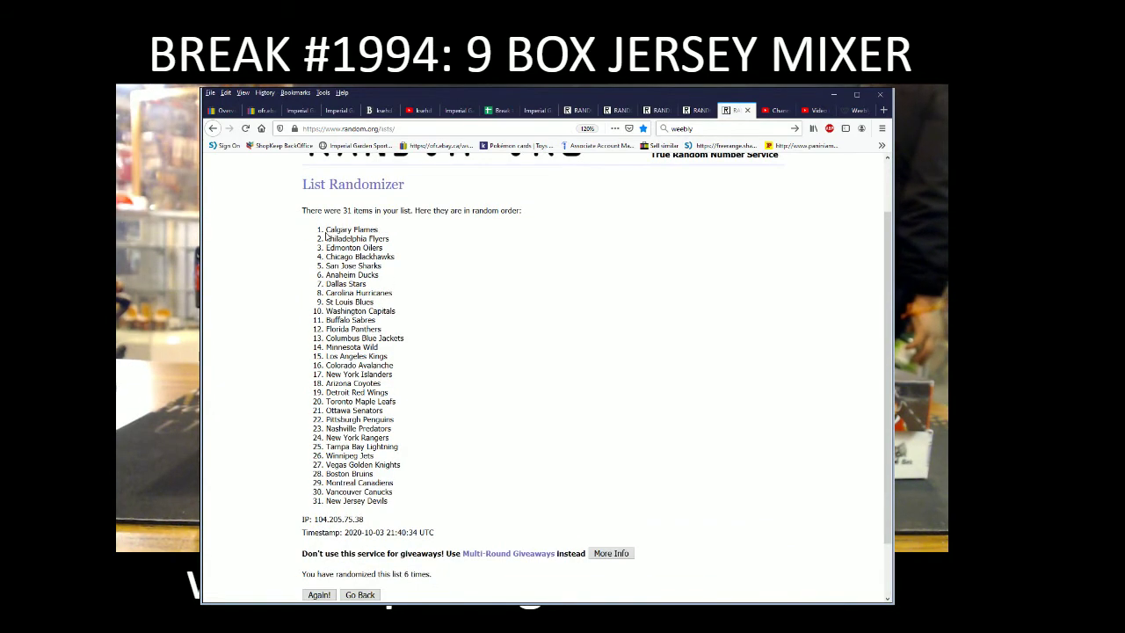
drag(326, 229, 389, 502)
key(ctrl+c)
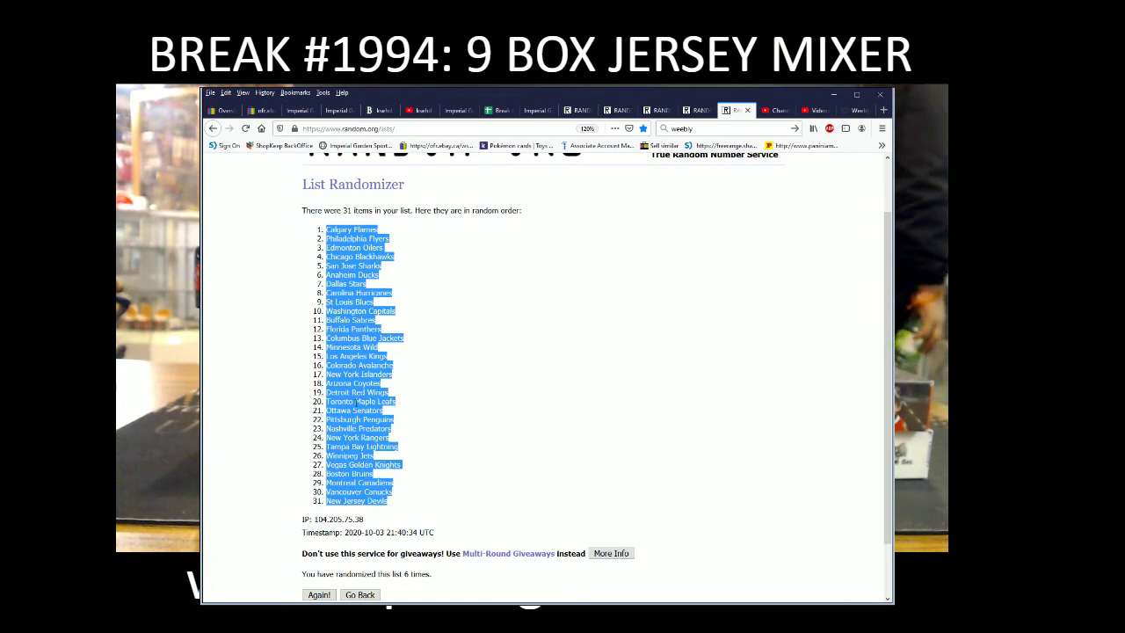
click(329, 402)
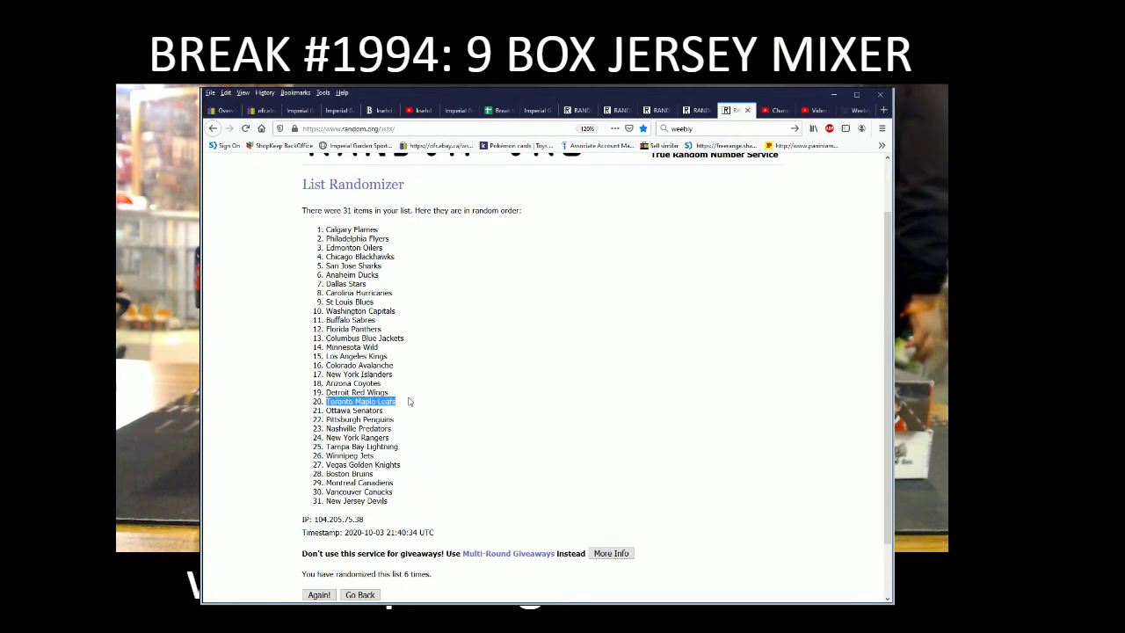
Paste the 31 shuffled NHL teams into column B of the break spreadsheet
click(500, 111)
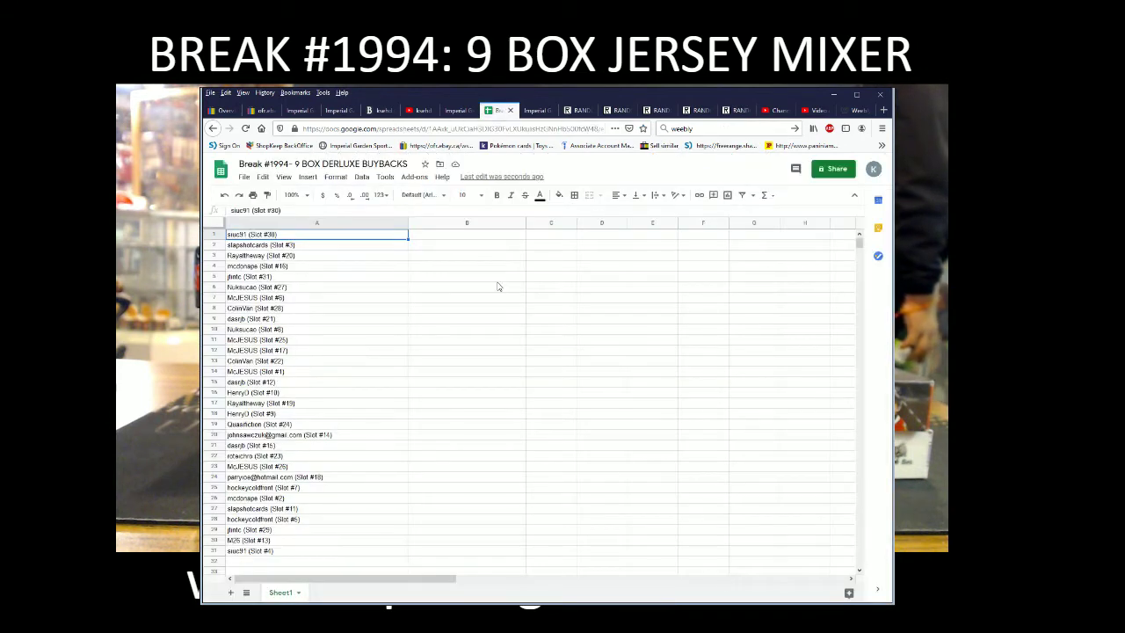
click(481, 223)
key(ctrl+v)
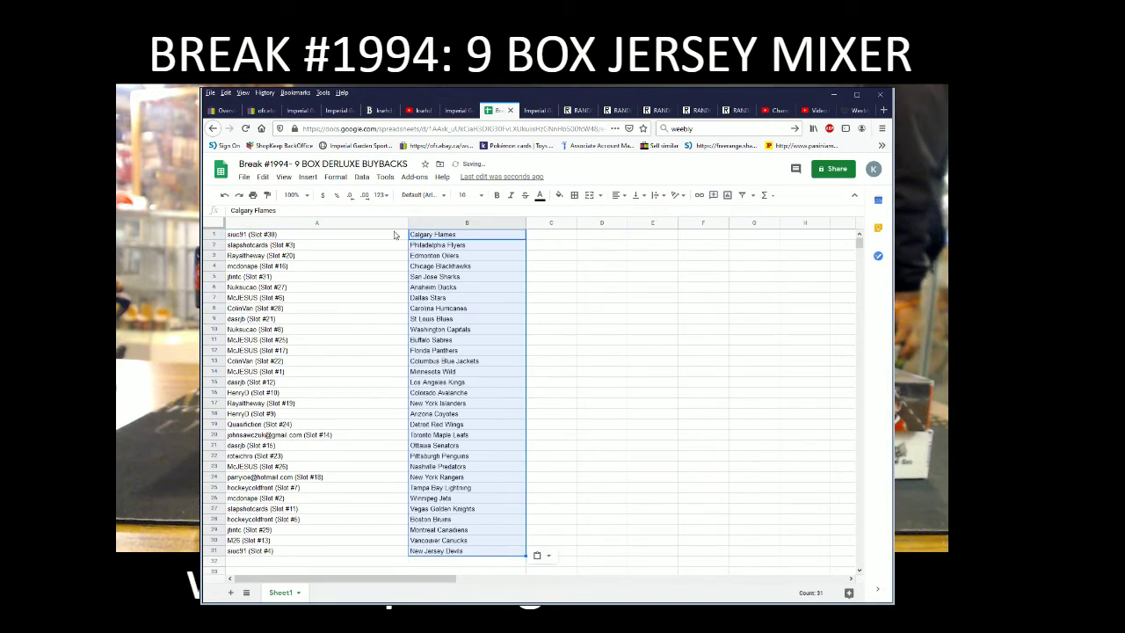
Set the font size of columns A and B to 16
shift+click(368, 225)
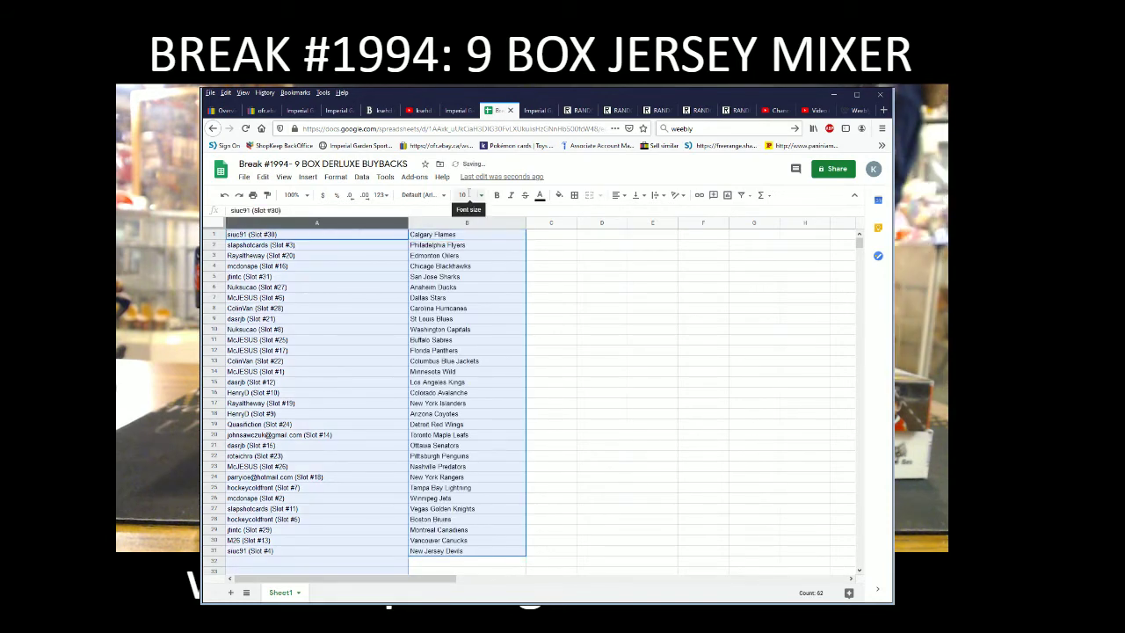
click(466, 194)
text(16)
key(Return)
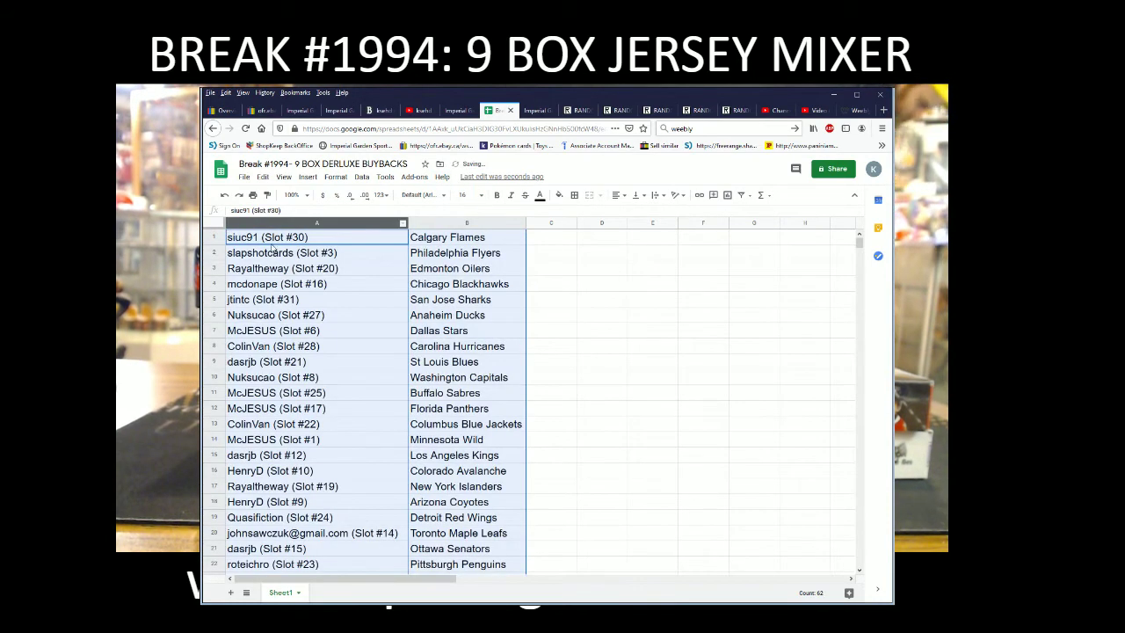
click(213, 237)
key(Down)
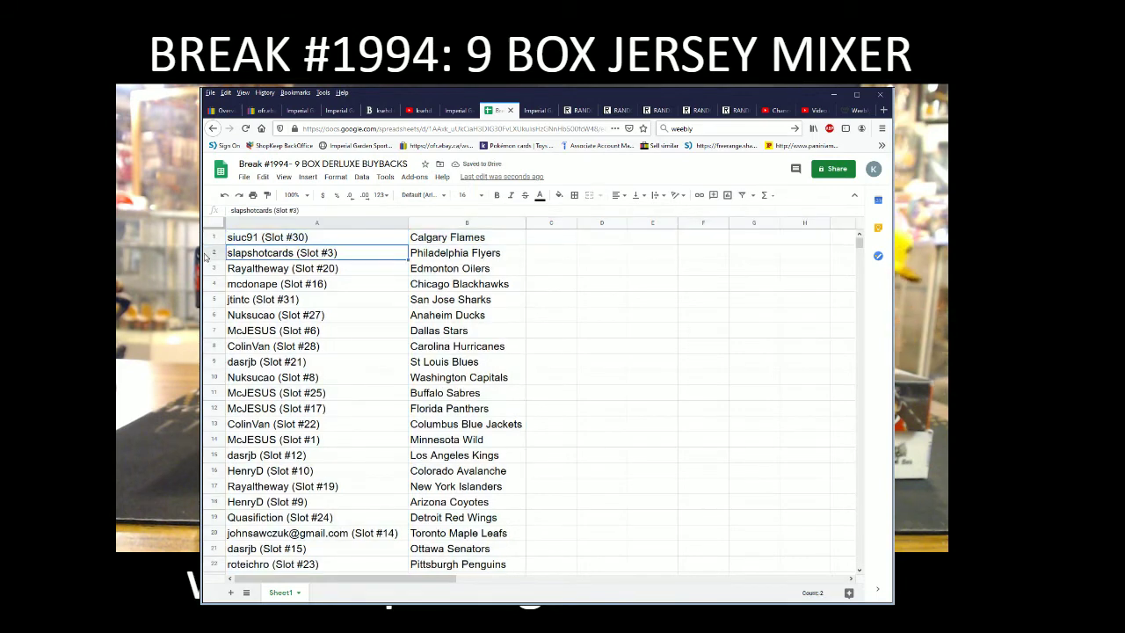
key(Down)
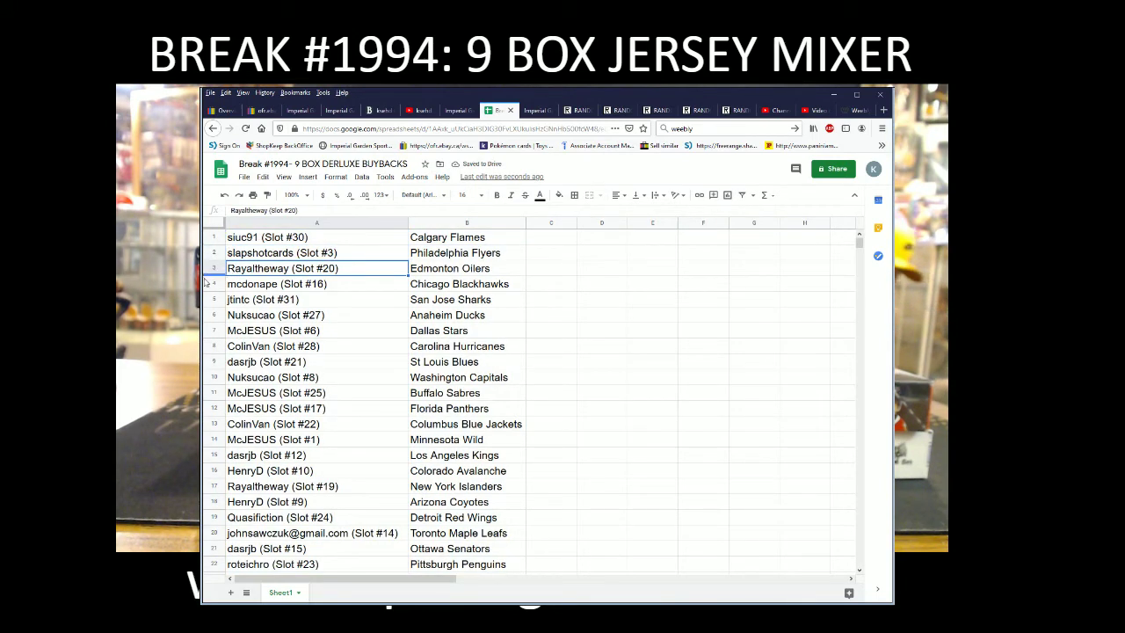
key(Down)
key(Down)
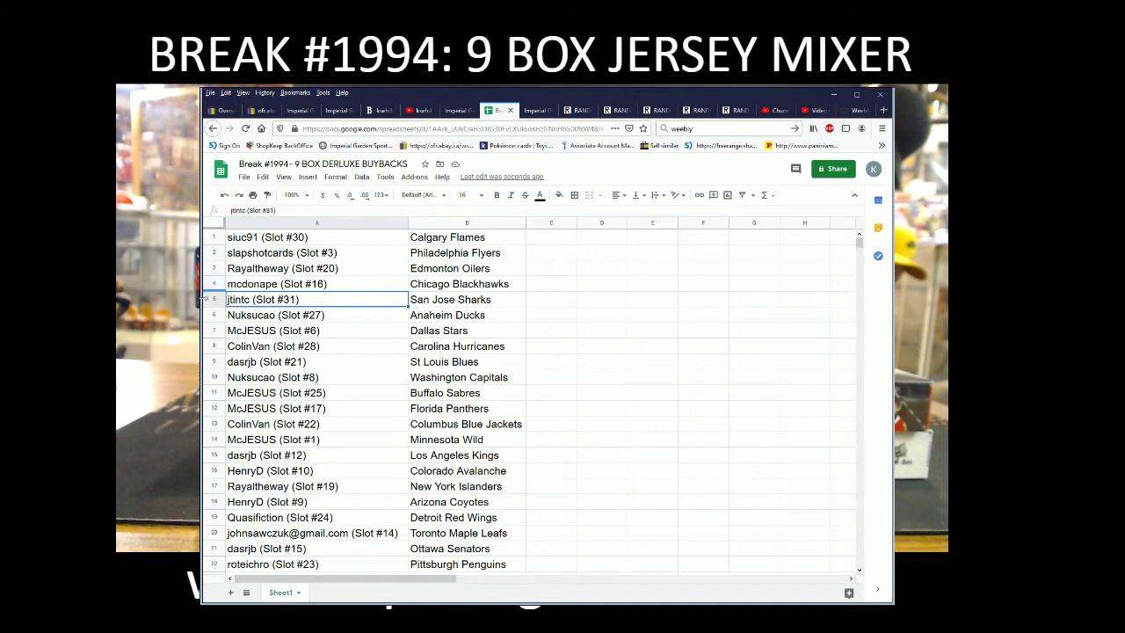
key(Down)
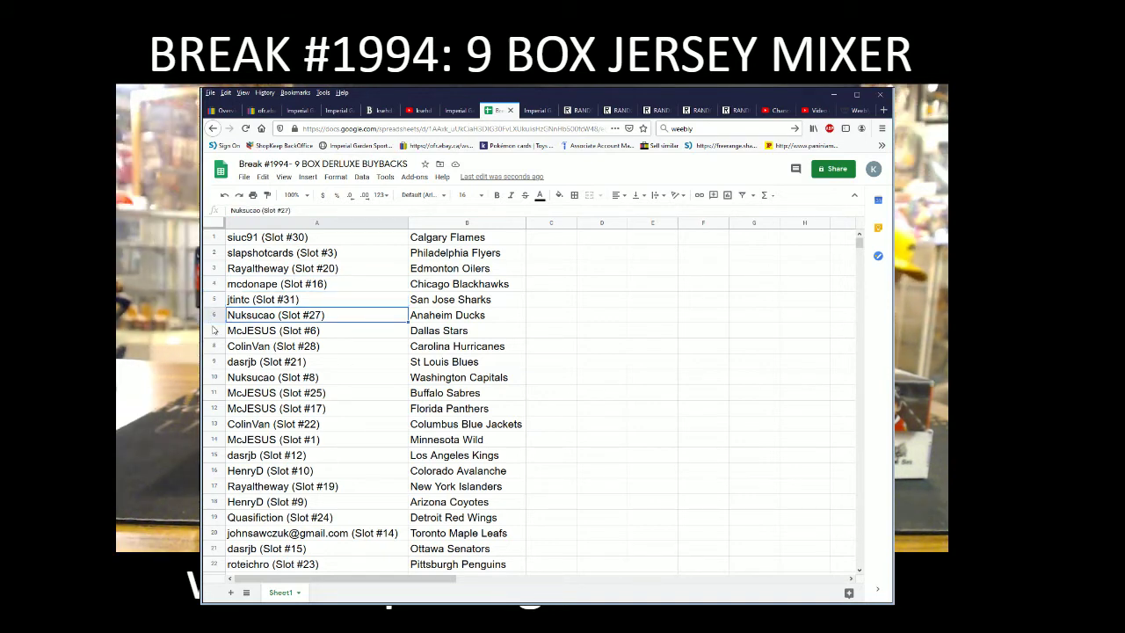
scroll(214, 331, down, 1)
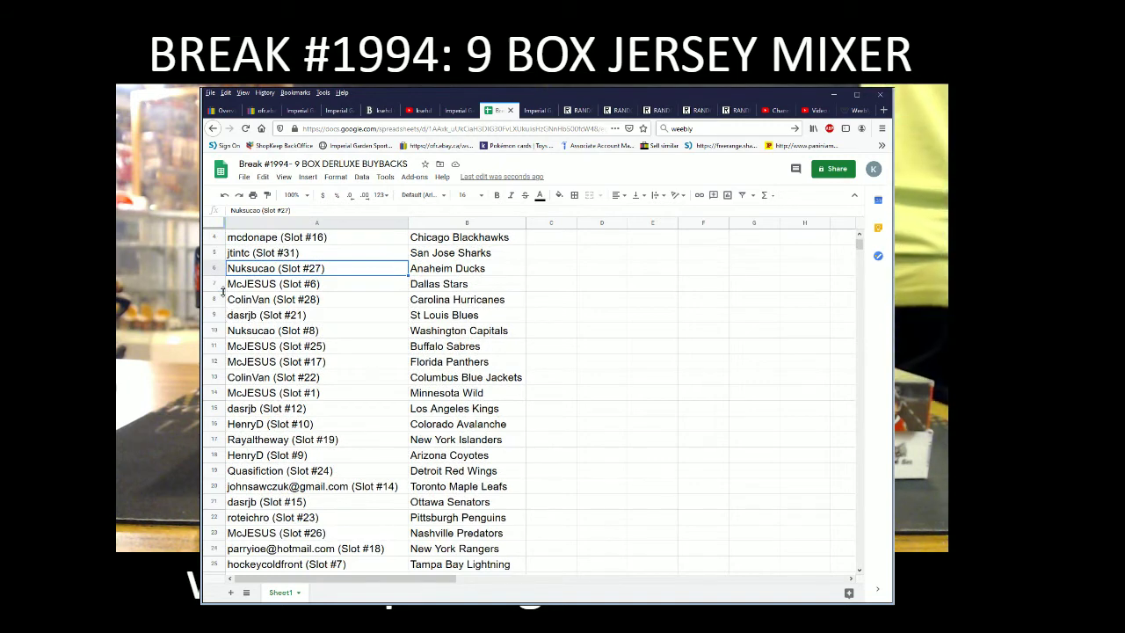
key(Down)
key(Down)
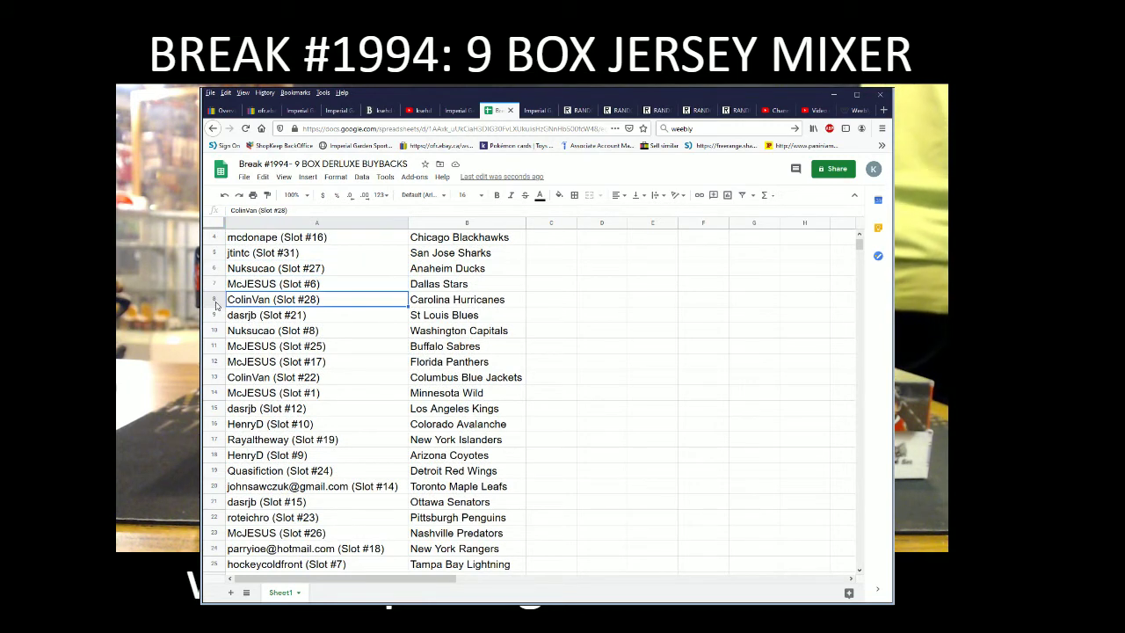
key(Down)
key(Down)
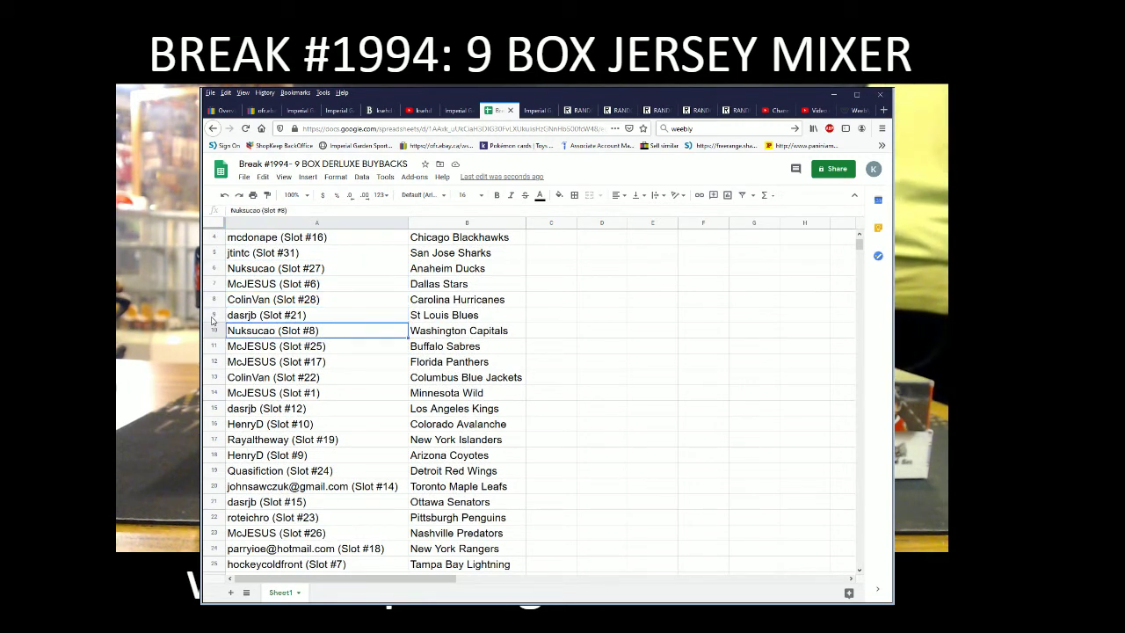
key(Down)
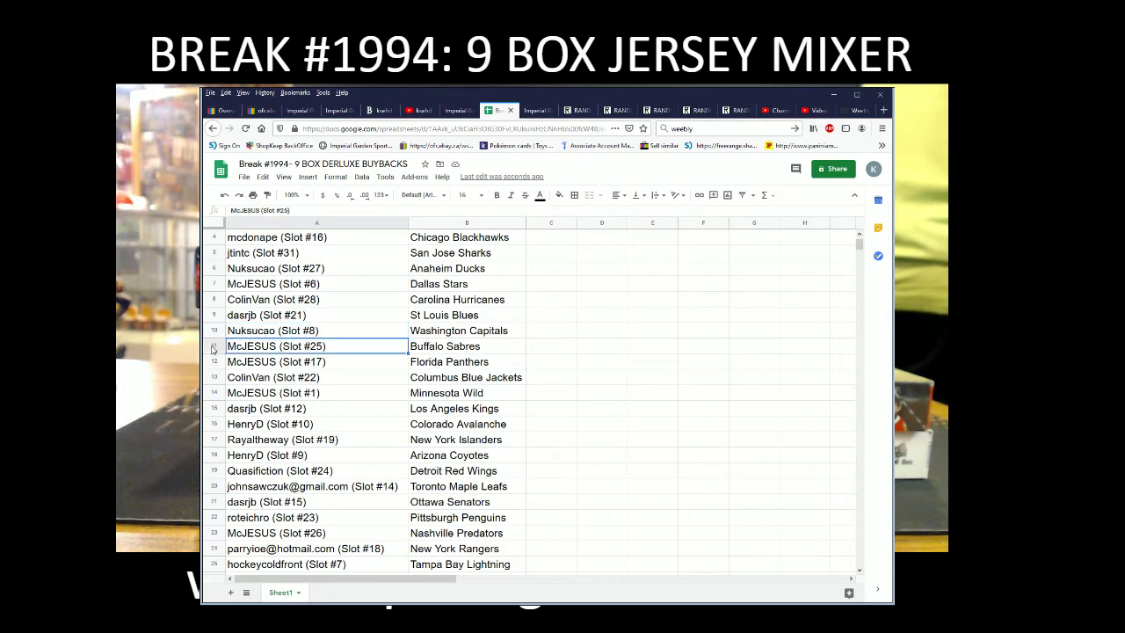
key(Down)
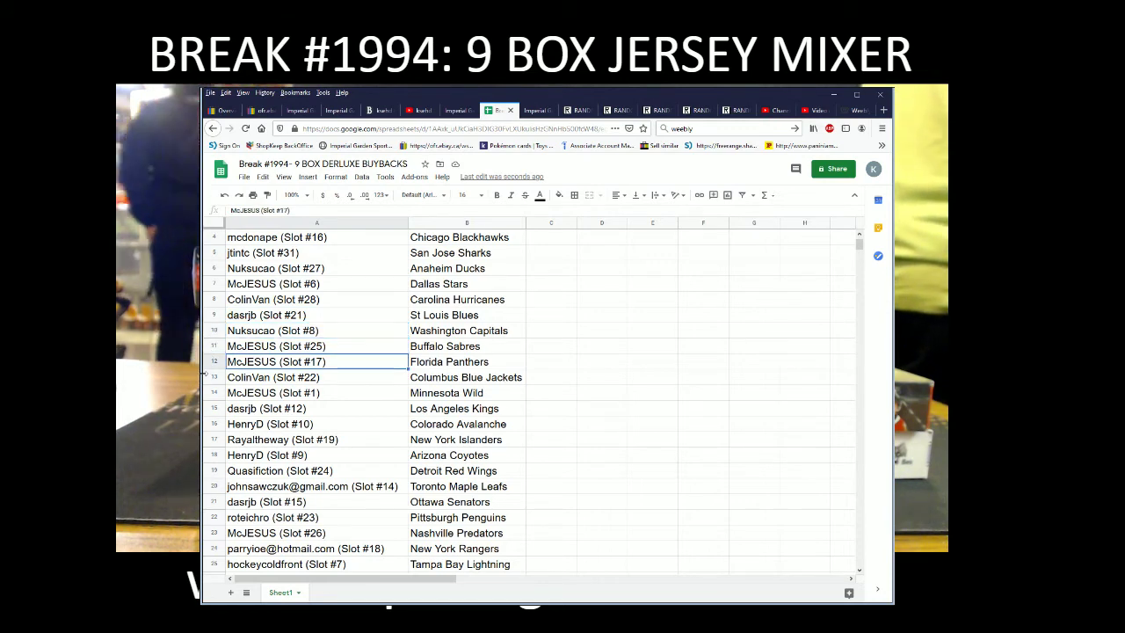
key(Down)
key(Down)
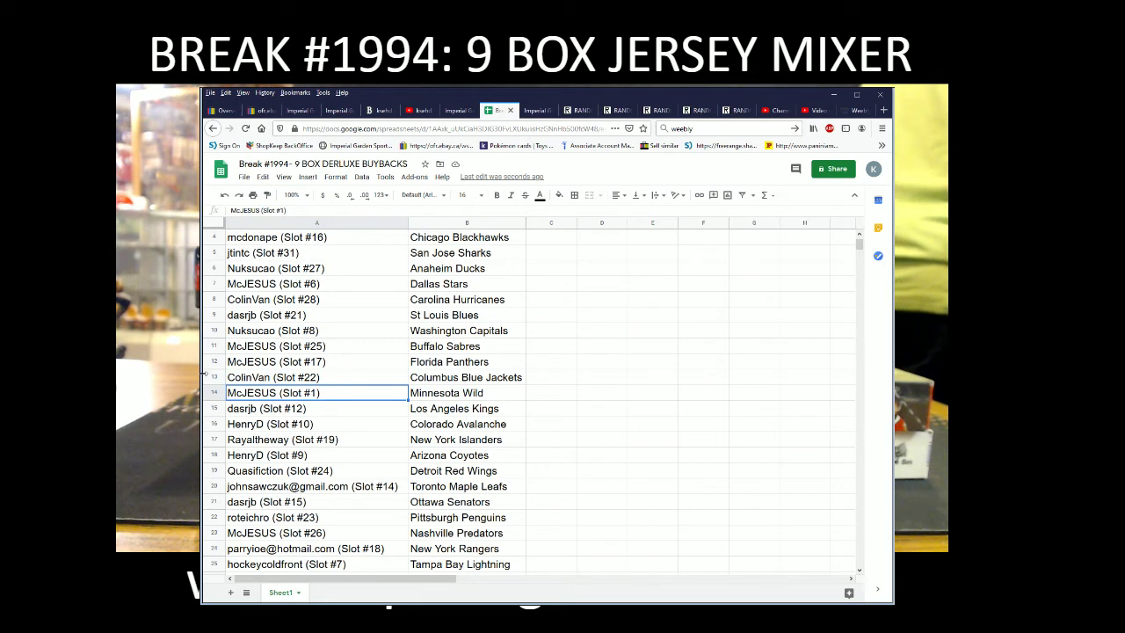
scroll(211, 370, down, 1)
key(Down)
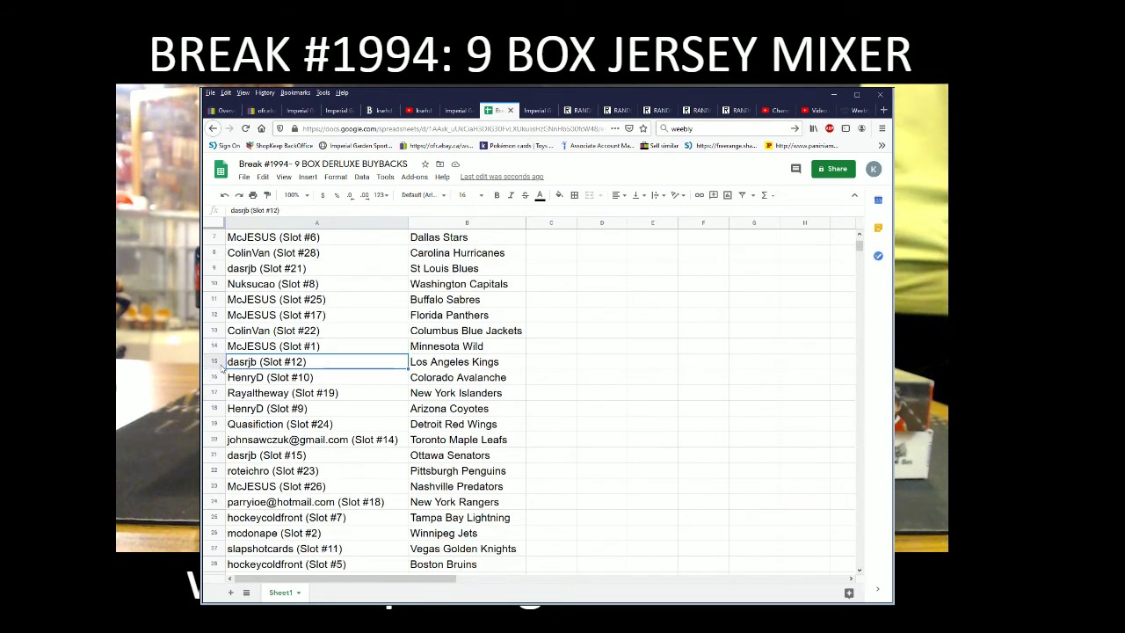
key(Down)
key(Down)
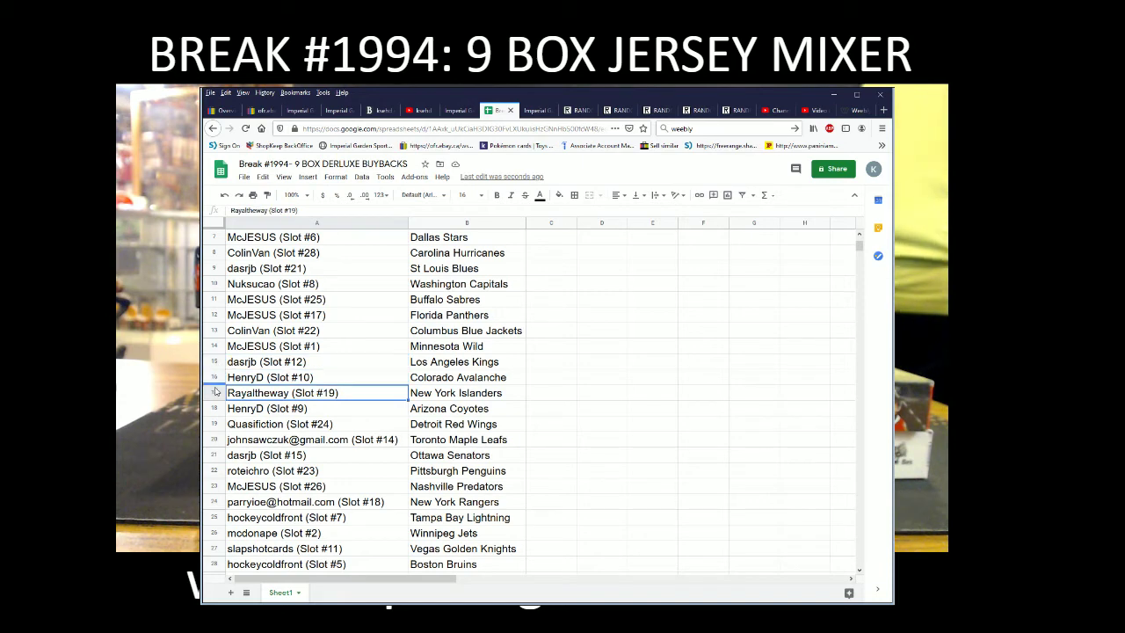
key(Down)
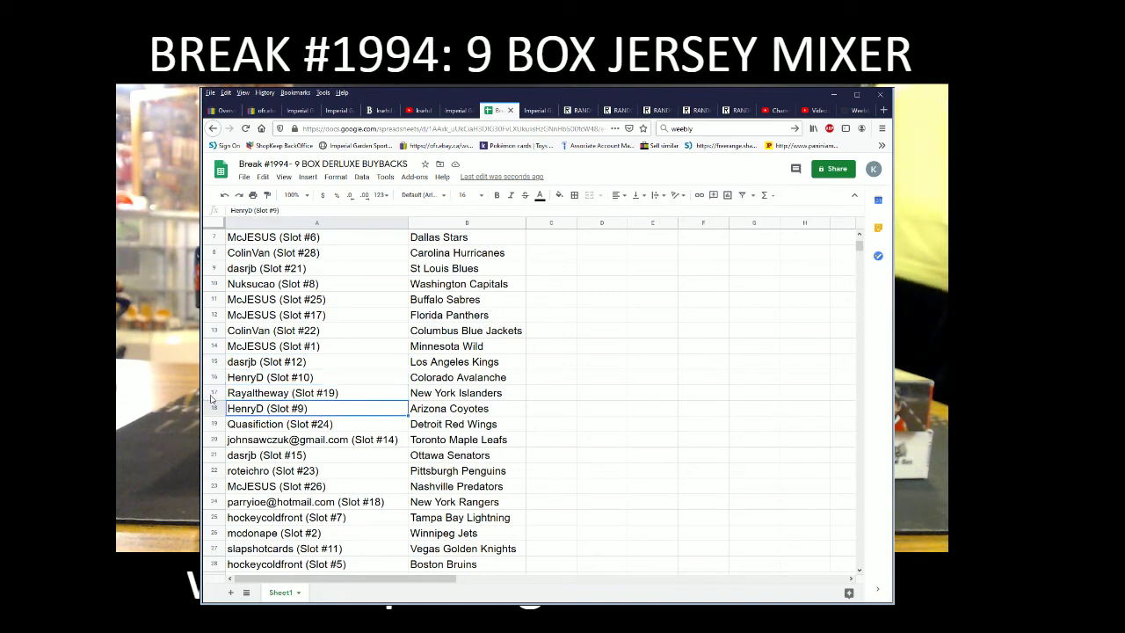
scroll(211, 396, down, 1)
key(Down)
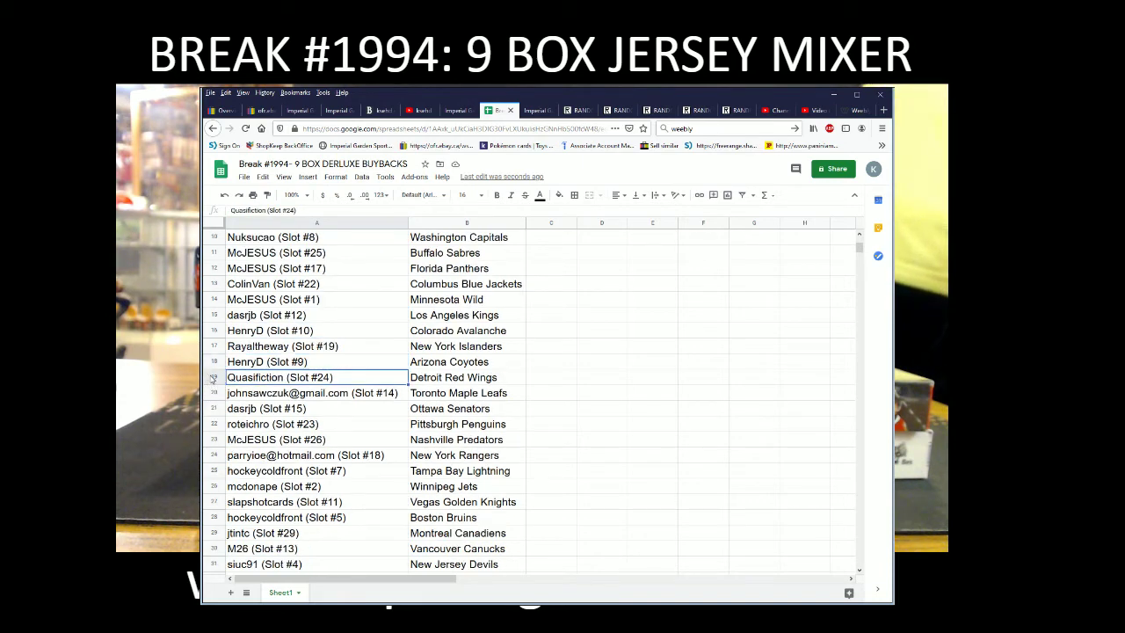
click(212, 394)
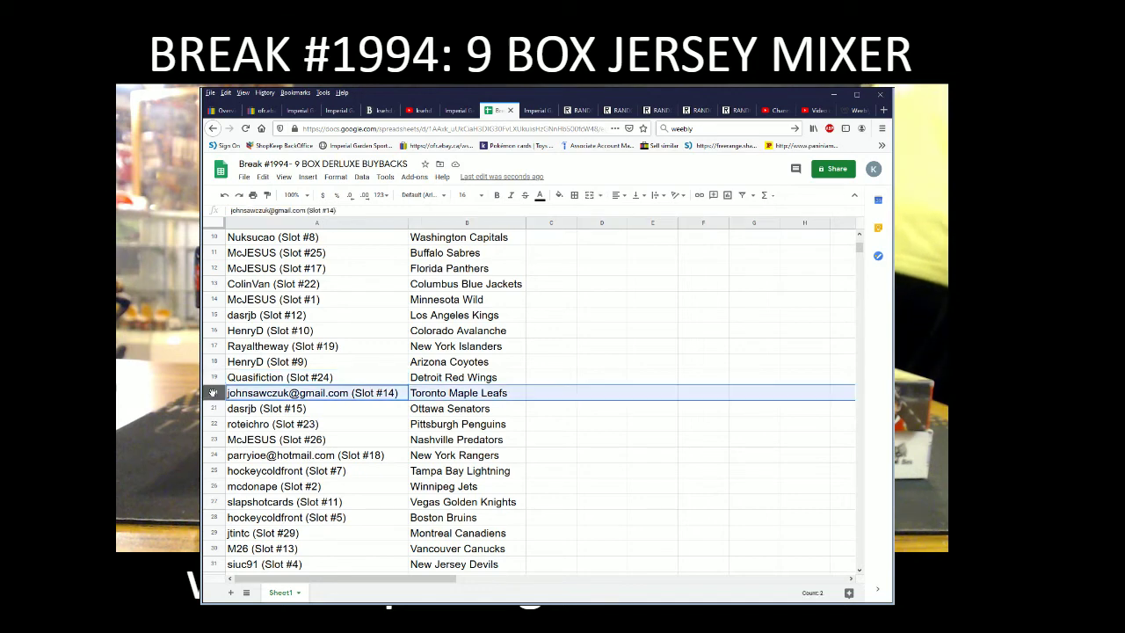
scroll(204, 412, down, 1)
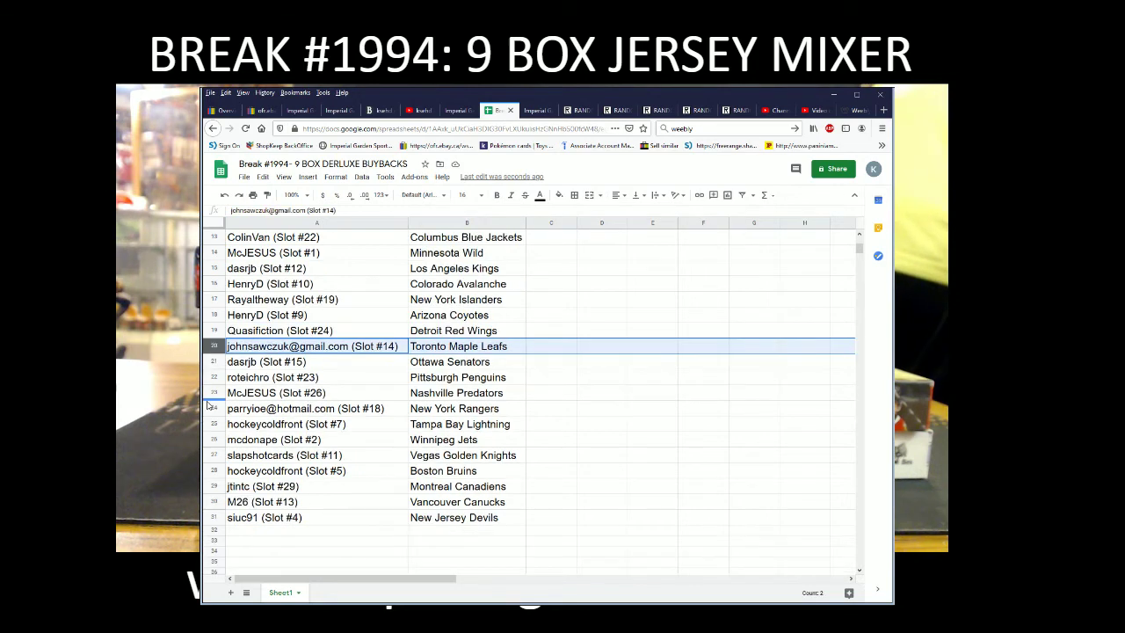
click(214, 362)
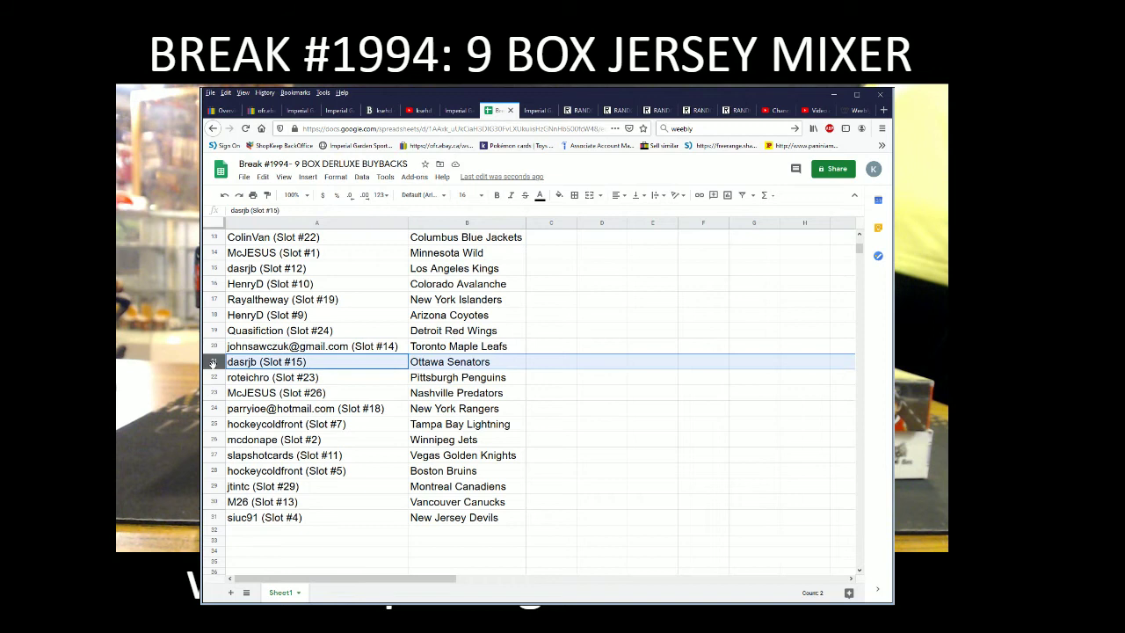
key(Down)
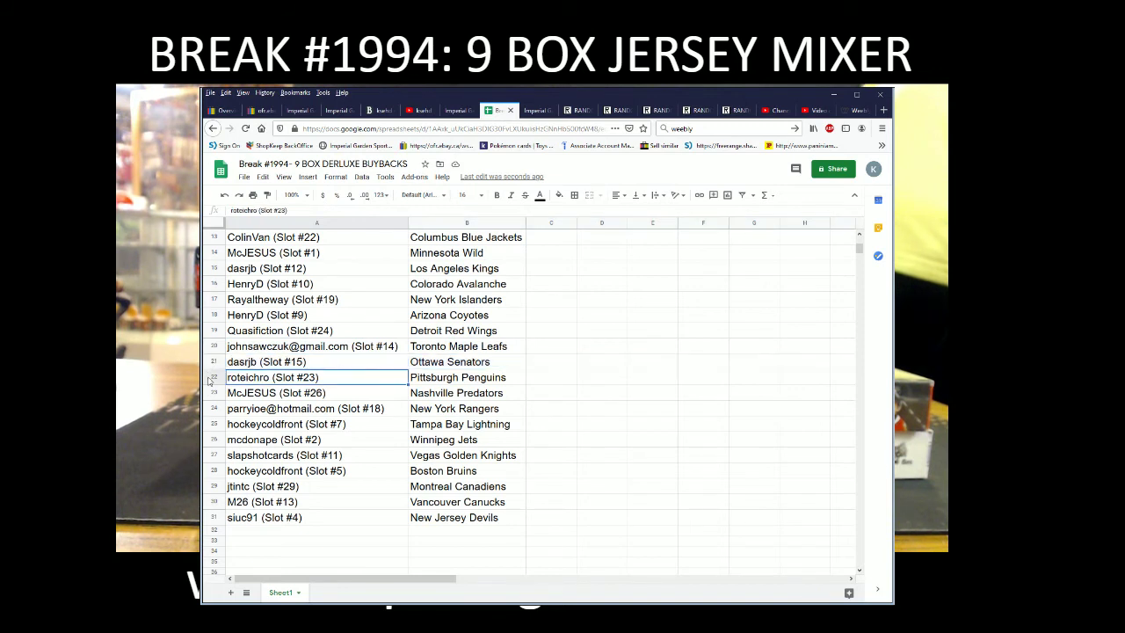
key(Down)
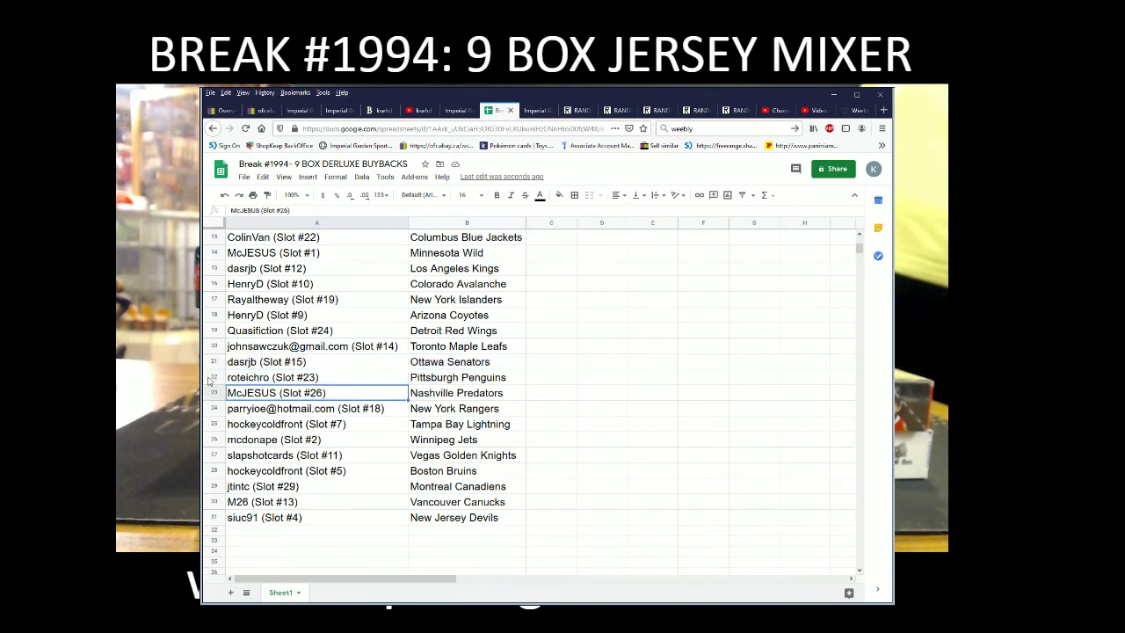
key(Down)
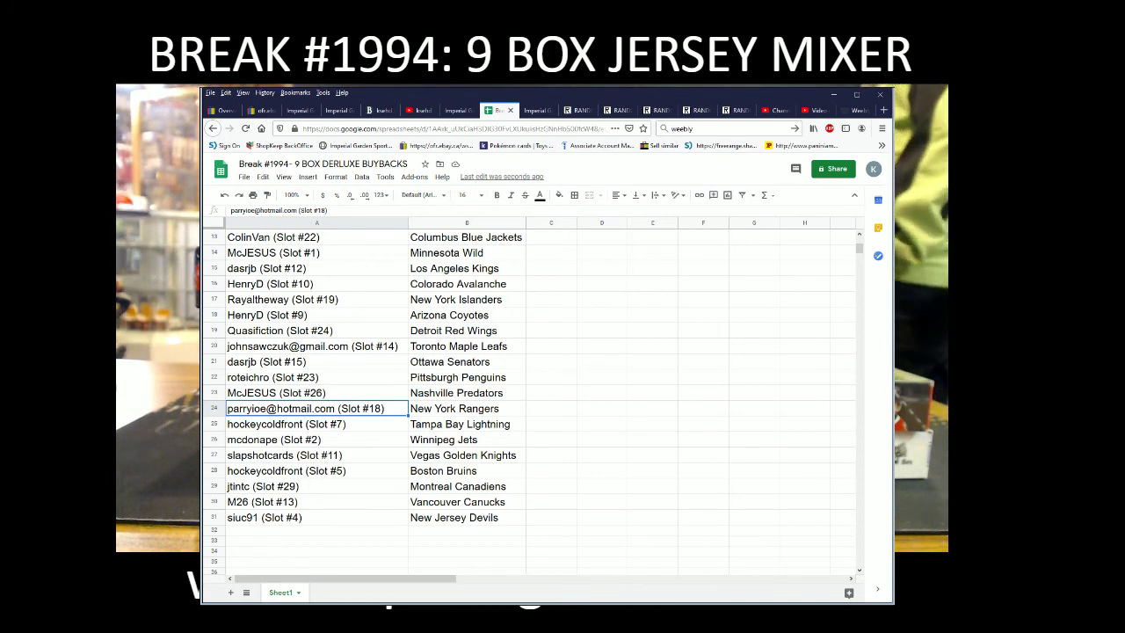
key(Down)
key(Down)
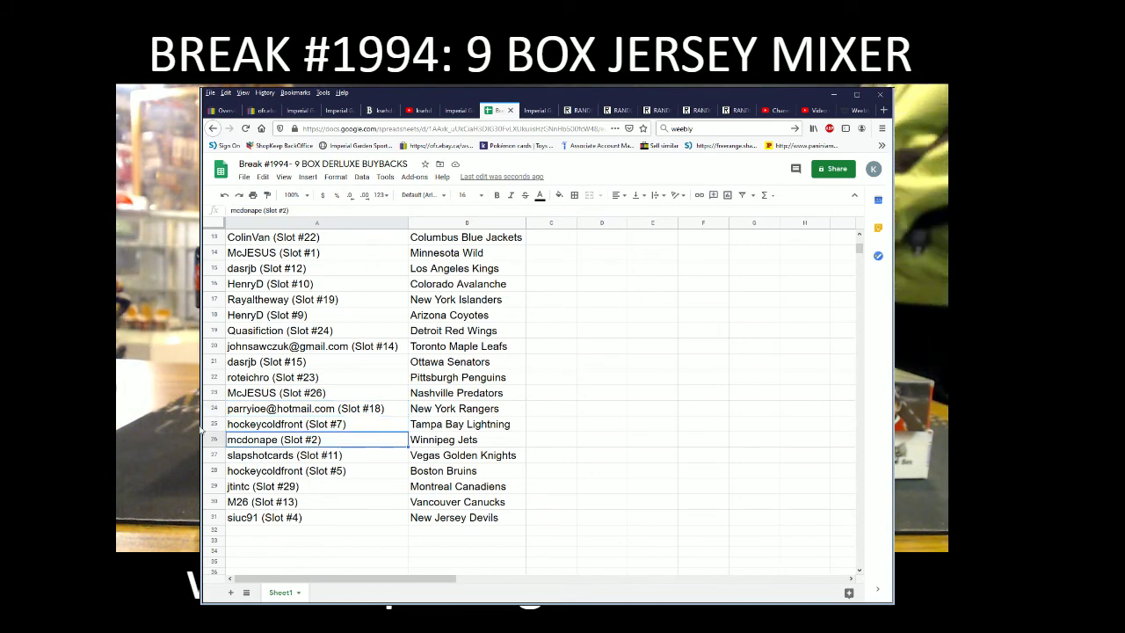
key(Down)
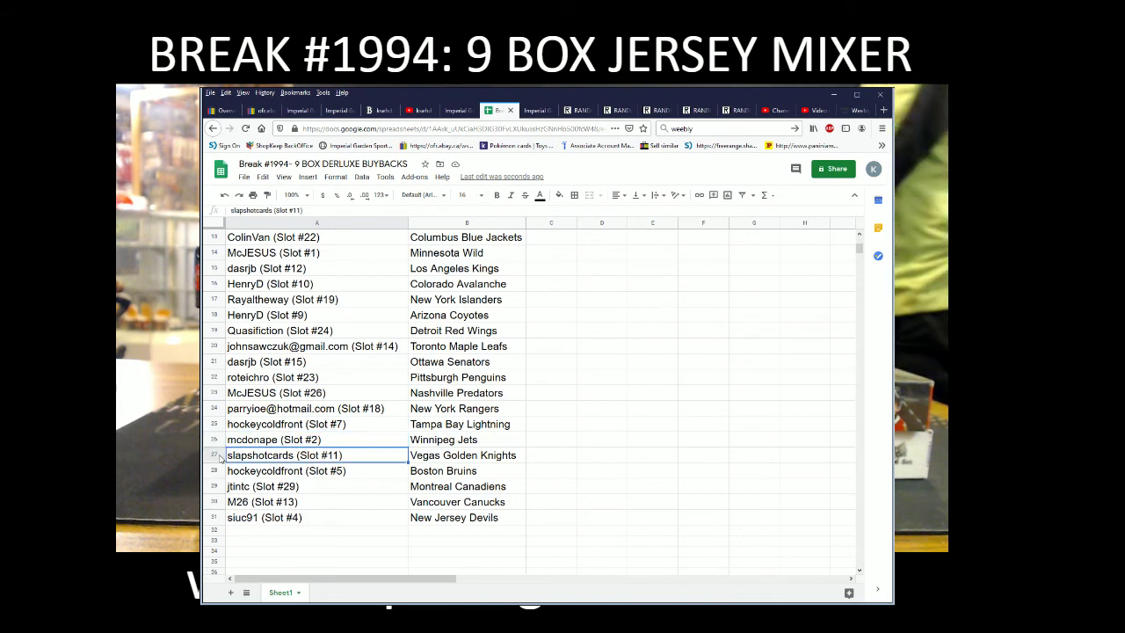
key(Down)
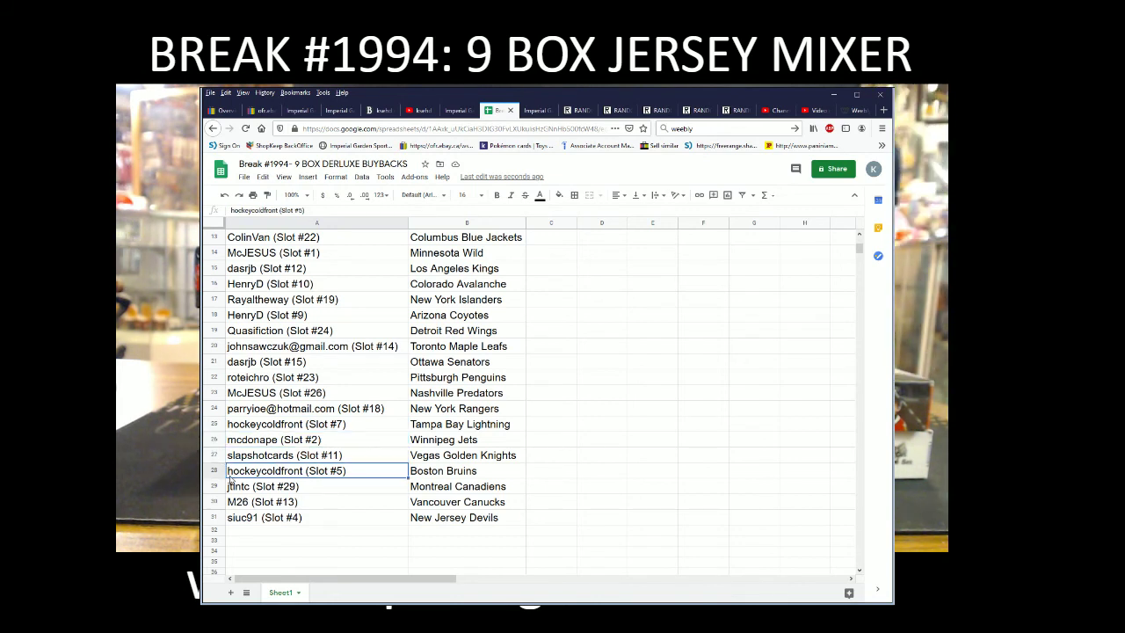
key(Down)
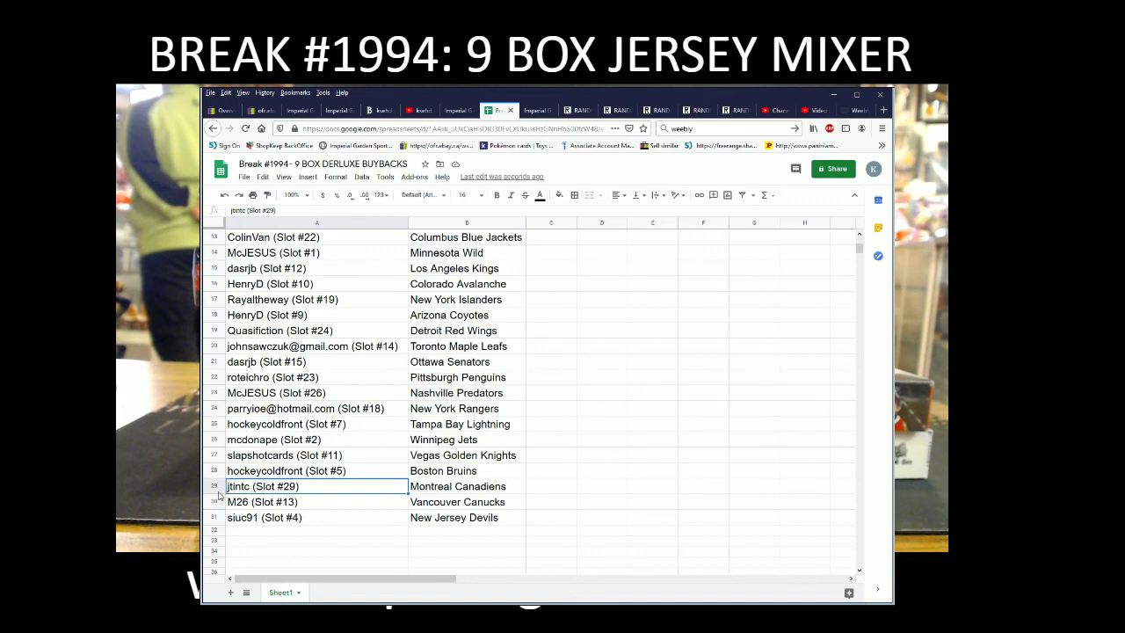
key(Down)
key(Down)
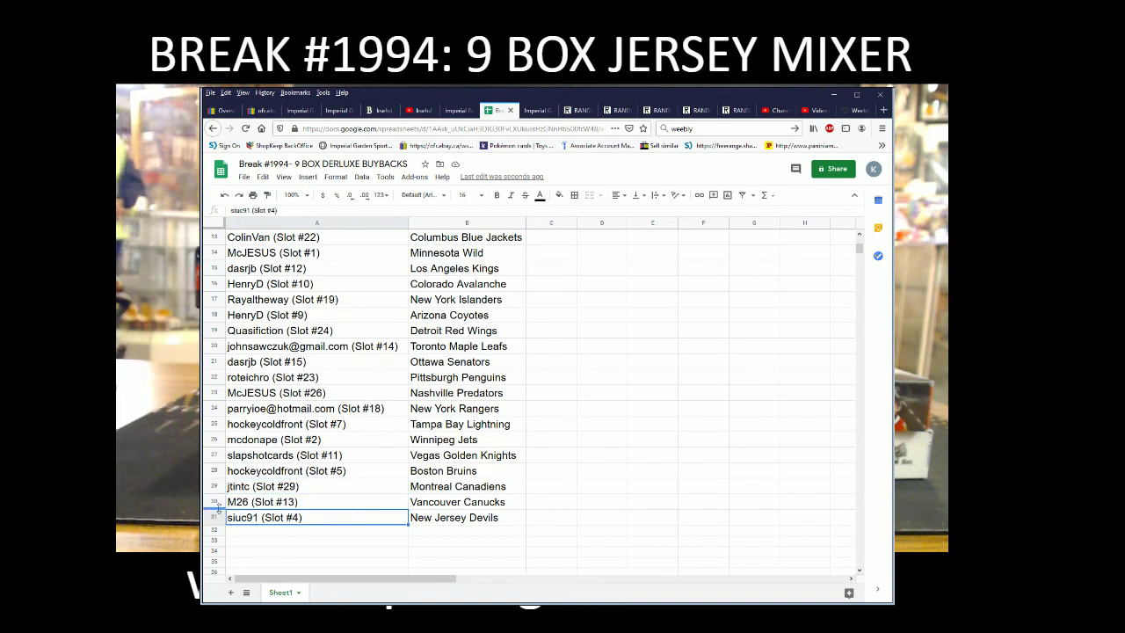